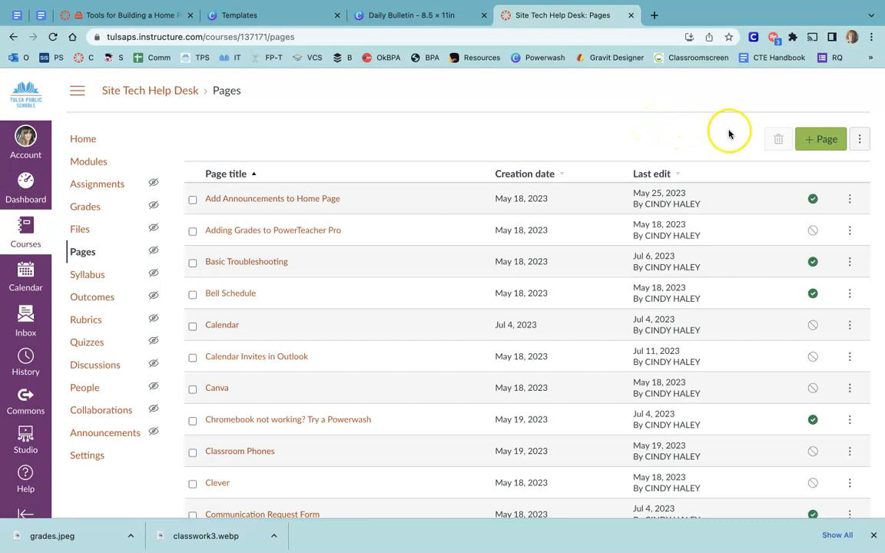
# - Create a new course page titled "Home Page" and place the cursor in its empty body
pyautogui.click(824, 139)
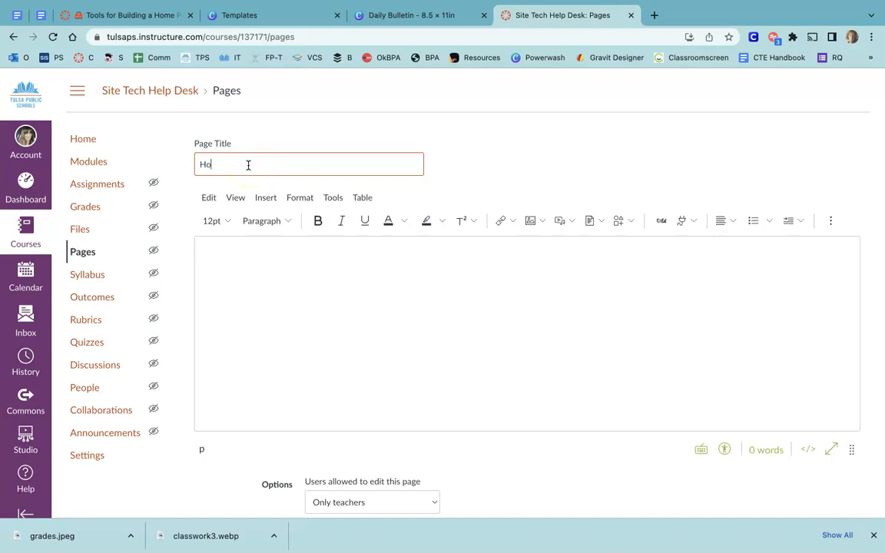
pyautogui.click(267, 250)
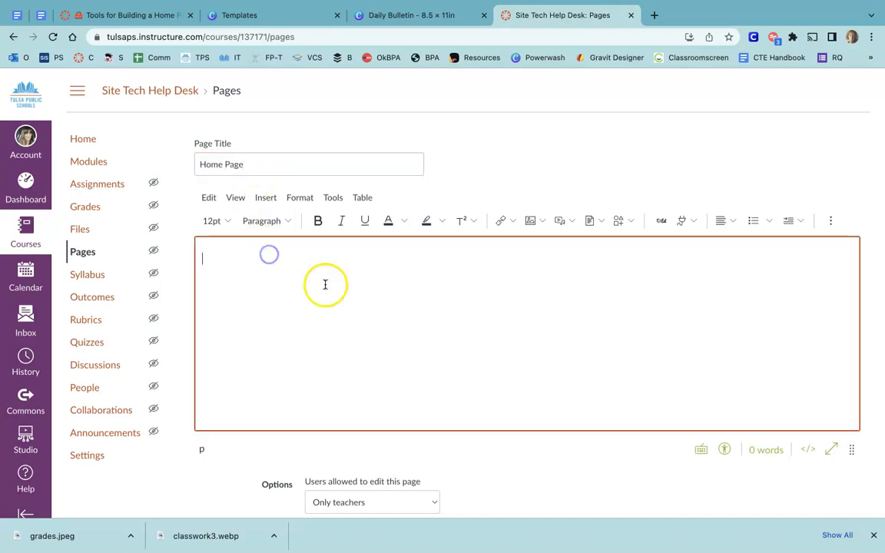
pyautogui.click(335, 339)
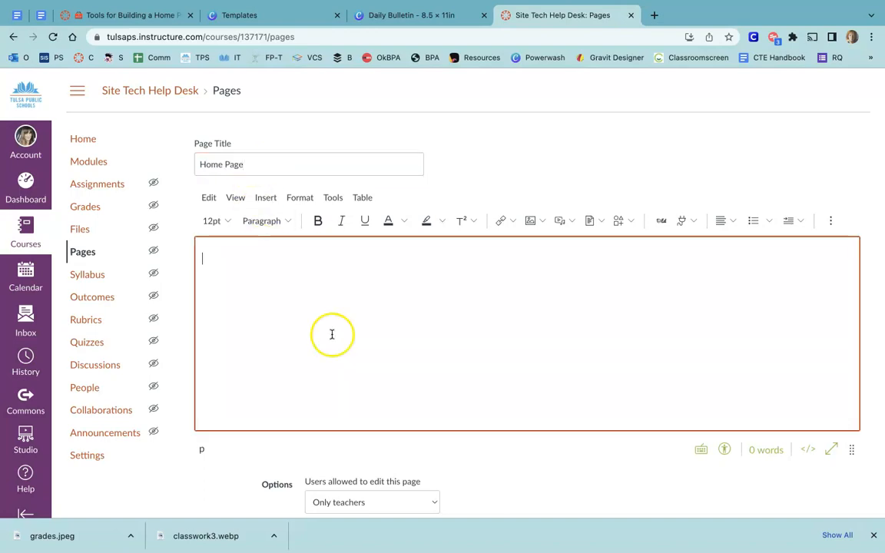
# - Enter a 24pt heading in the page body that welcomes students to the teacher's class, including the teacher's name
pyautogui.click(228, 222)
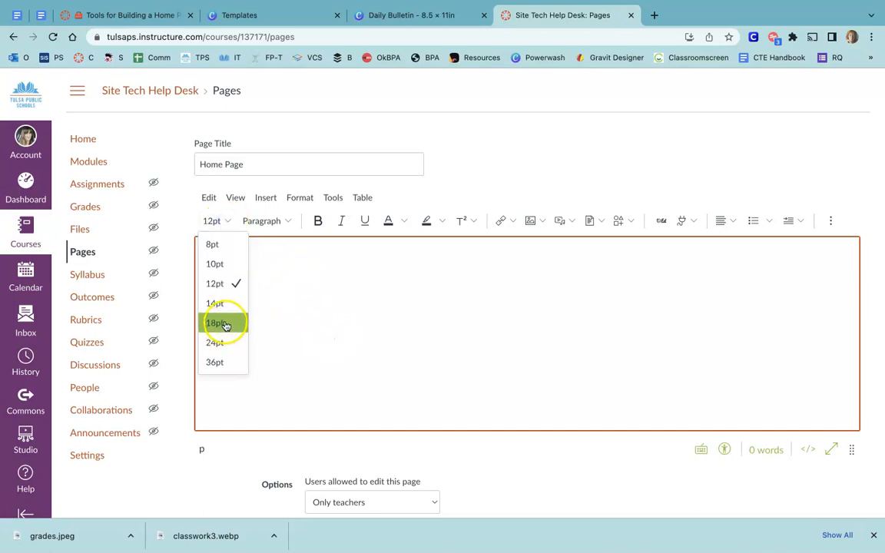
pyautogui.click(222, 343)
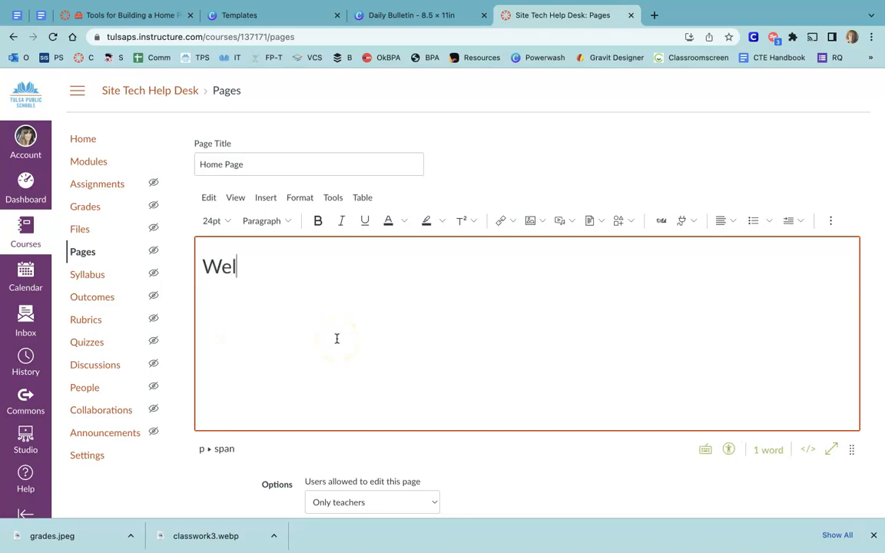
pyautogui.write("Welcome to Mrs Haley's Class!")
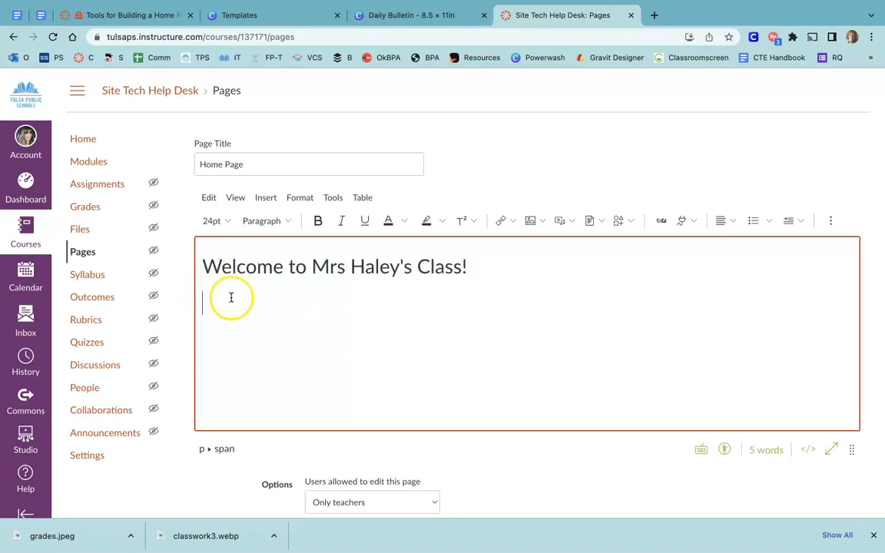
# - Add the lines "Course description" and "Contact info" in 14pt text below the welcome heading
pyautogui.click(227, 224)
pyautogui.click(214, 322)
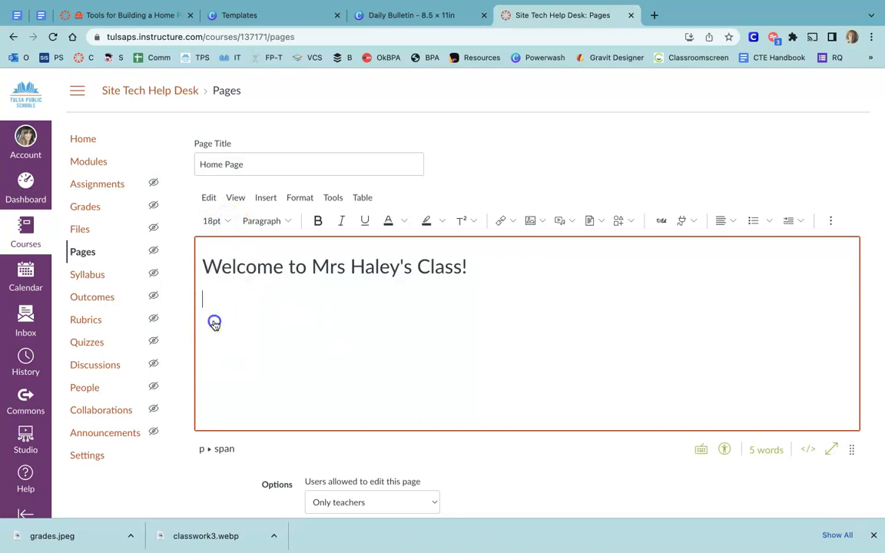
pyautogui.click(221, 229)
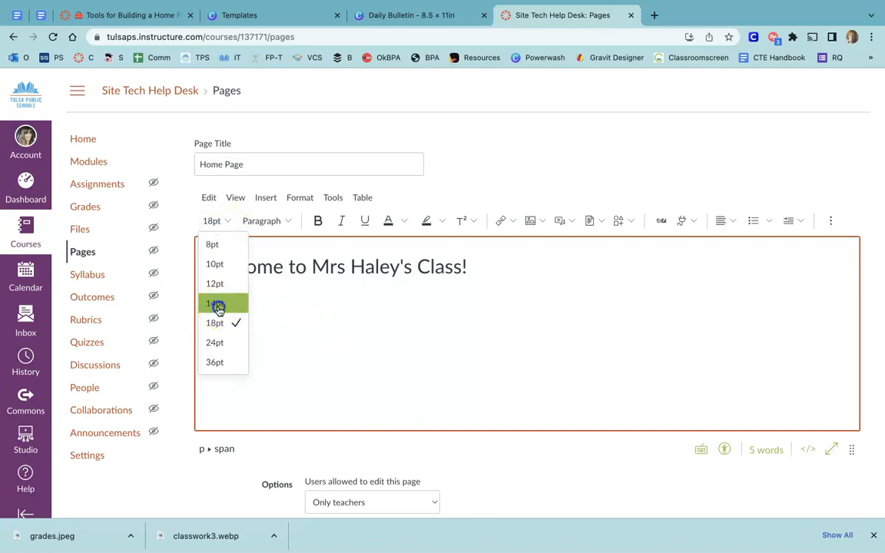
pyautogui.click(219, 303)
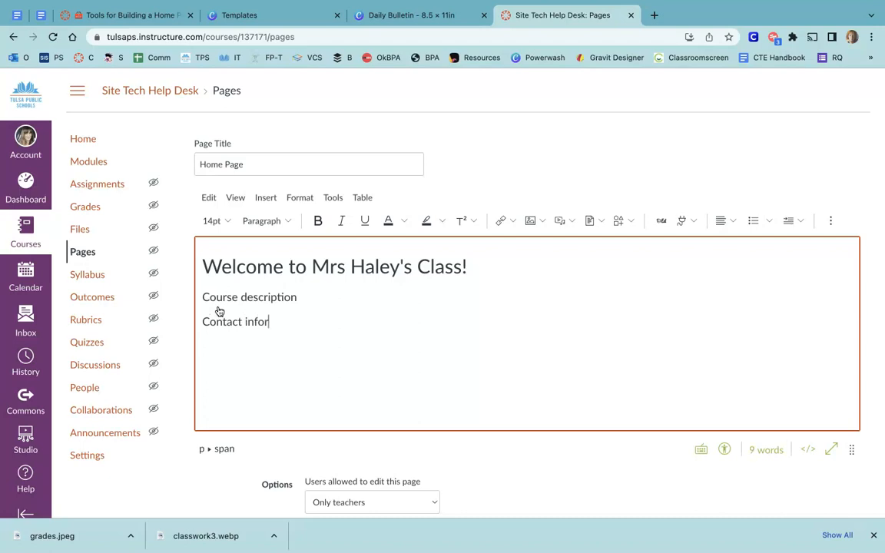
pyautogui.click(237, 333)
pyautogui.click(317, 338)
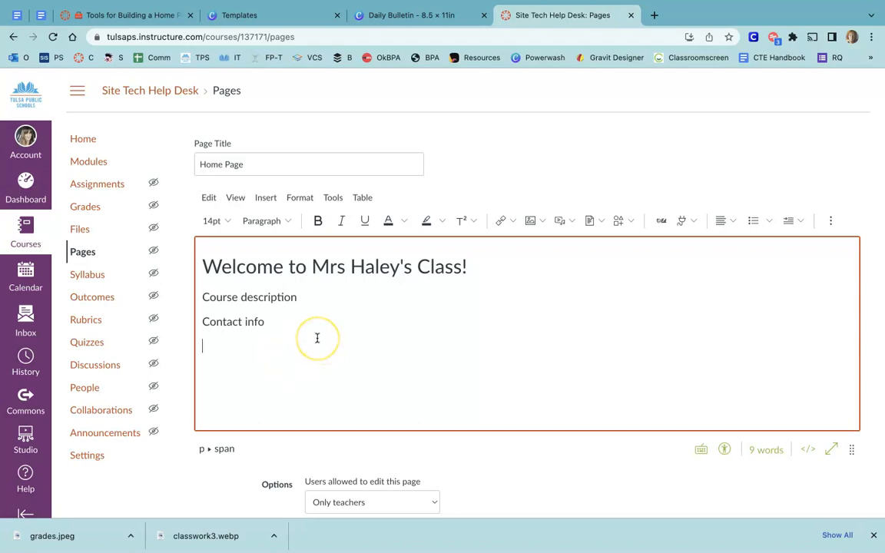
# - Upload Algebra Math Canvas Banner.png from Downloads onto a new line above the welcome heading and center it
pyautogui.click(203, 263)
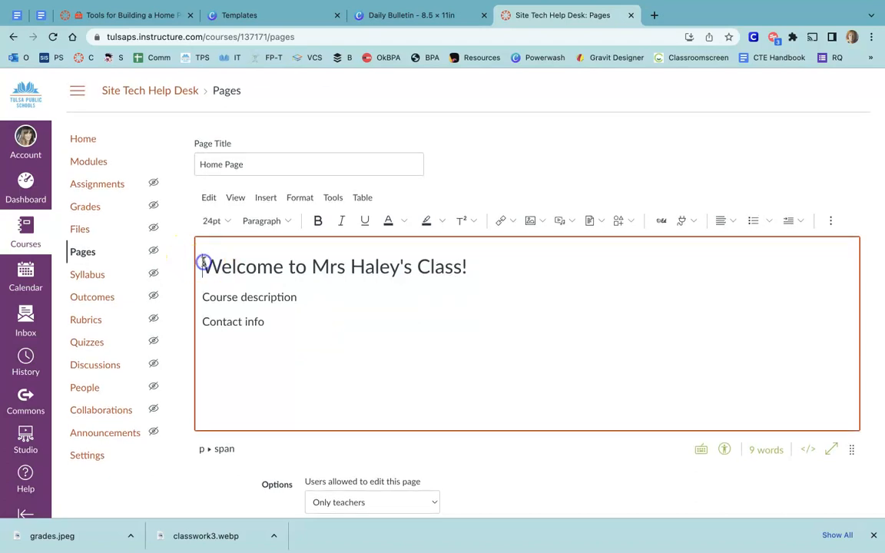
pyautogui.press('Return')
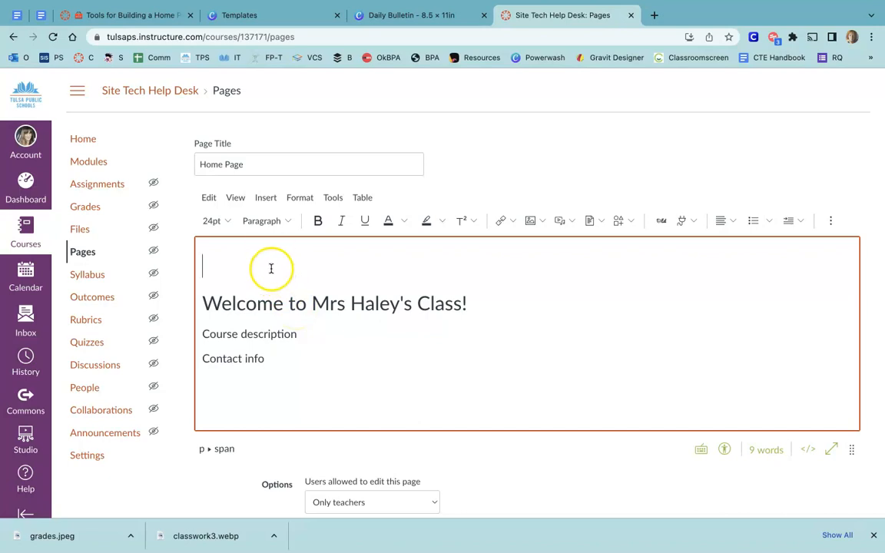
pyautogui.click(266, 197)
pyautogui.moveTo(312, 239)
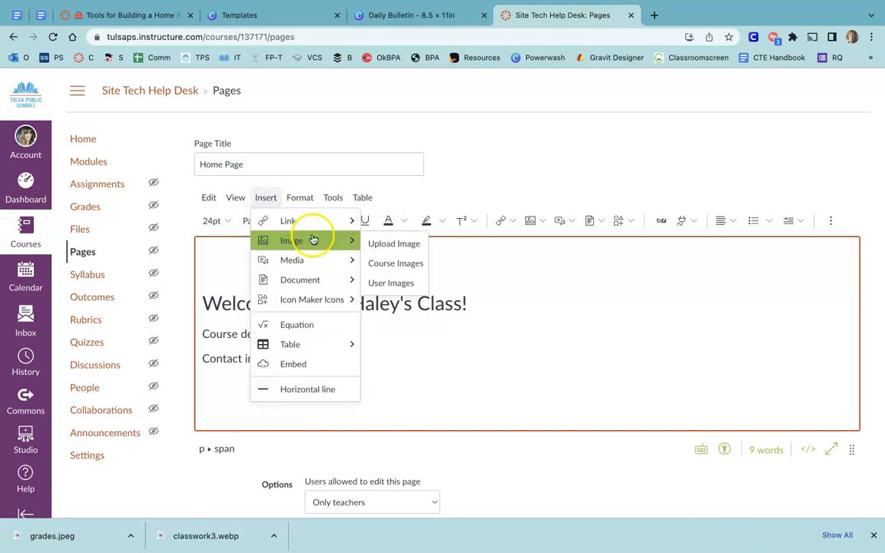
pyautogui.click(386, 243)
pyautogui.click(421, 253)
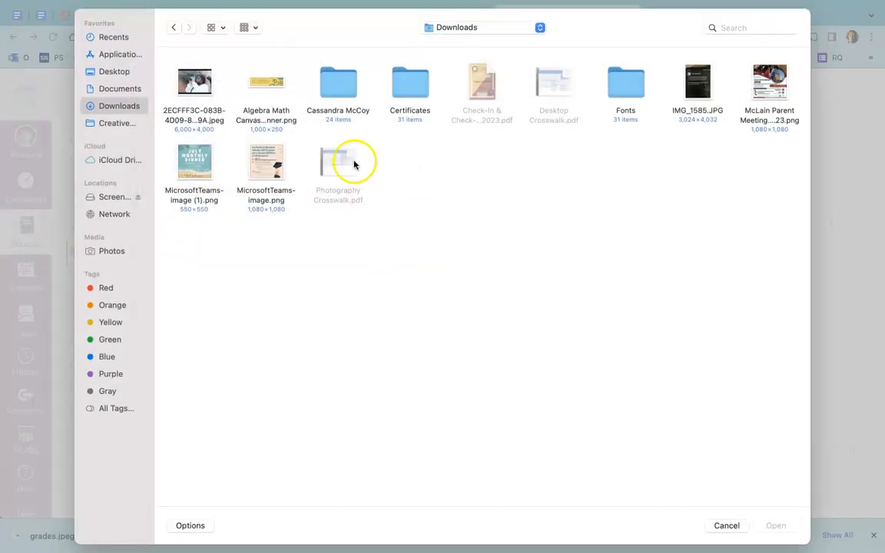
pyautogui.click(266, 96)
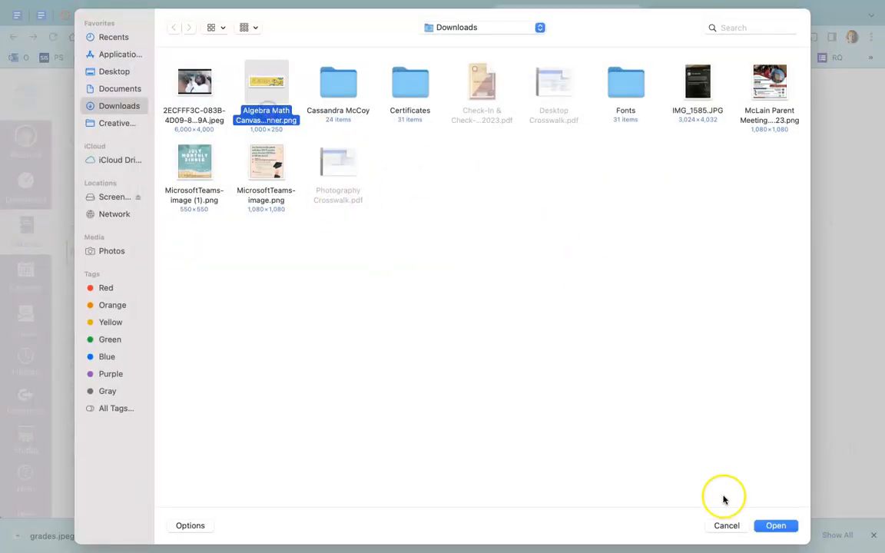
pyautogui.click(774, 527)
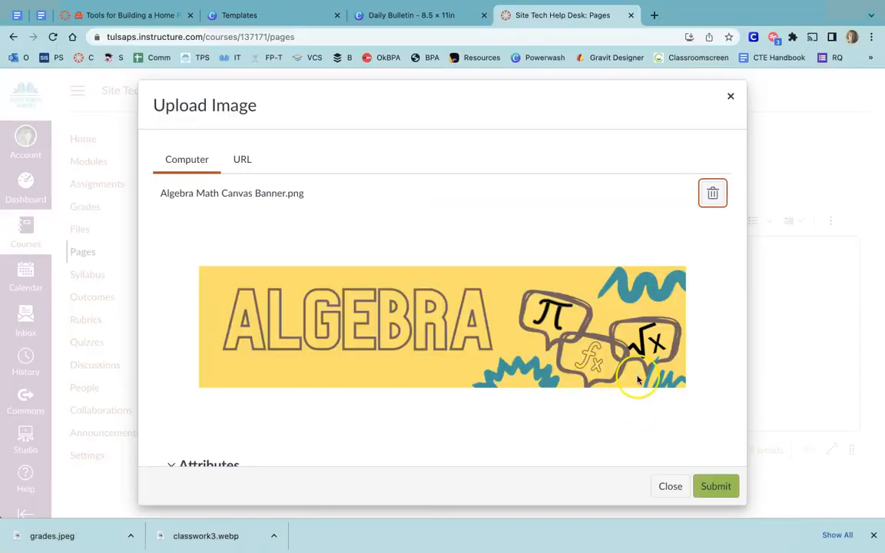
pyautogui.click(713, 486)
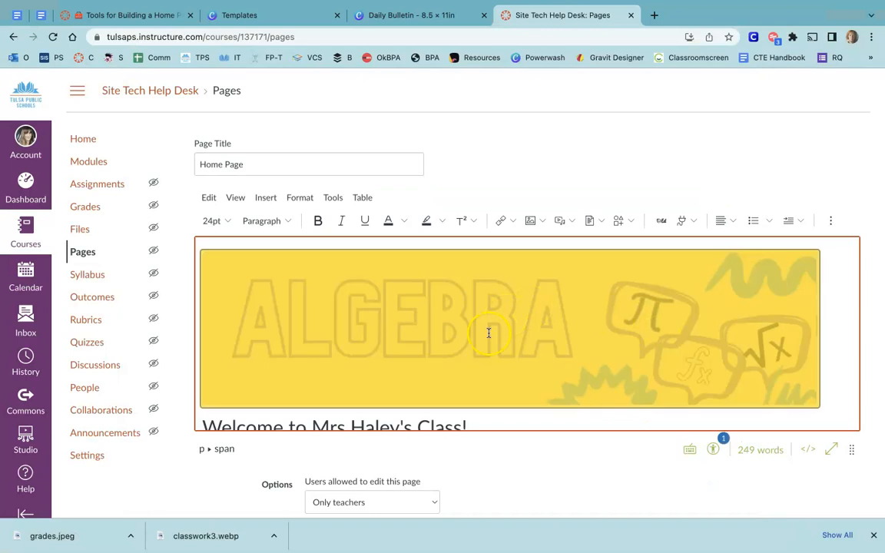
pyautogui.click(730, 223)
pyautogui.click(734, 259)
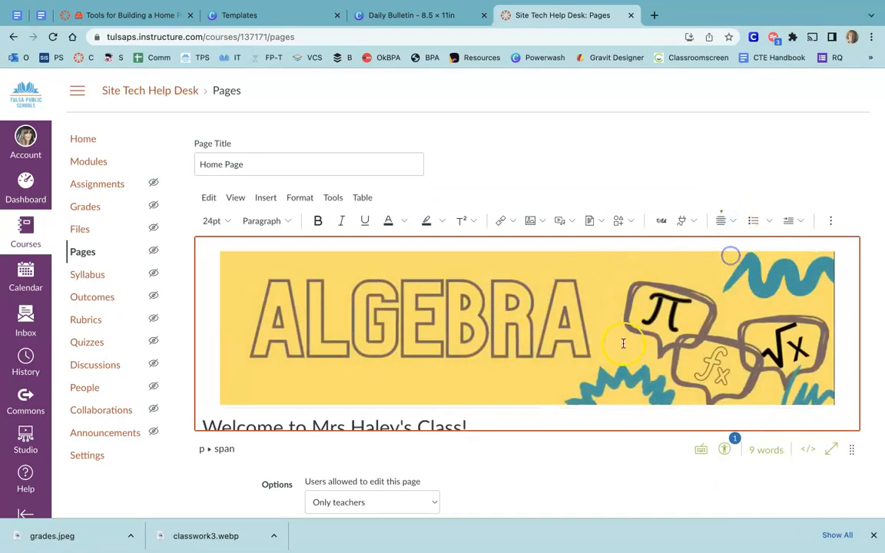
# - Insert a horizontal line below the "Contact info" line
pyautogui.scroll(-3, 623, 343)
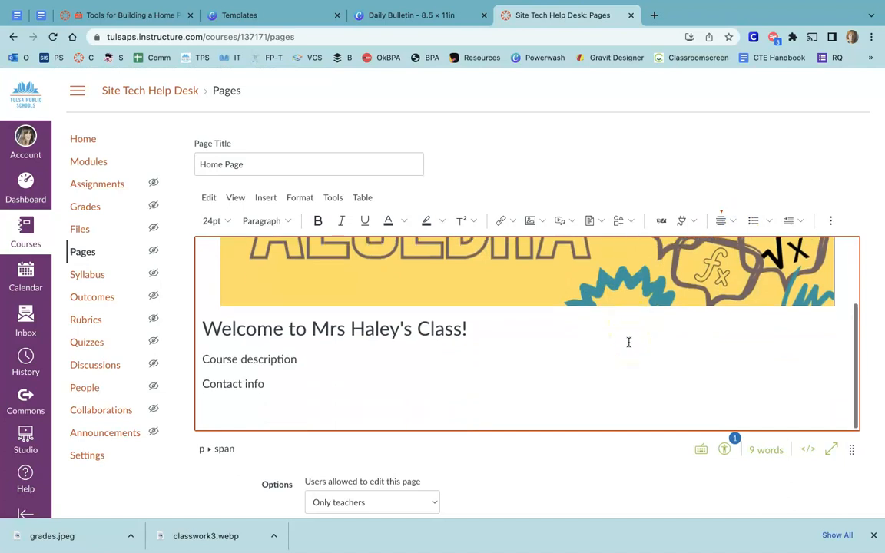
pyautogui.click(309, 391)
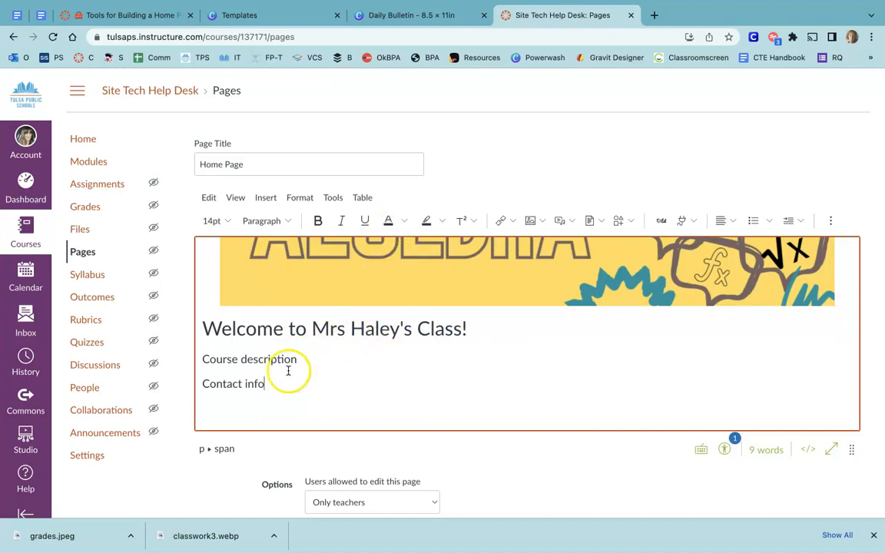
pyautogui.scroll(-1, 348, 371)
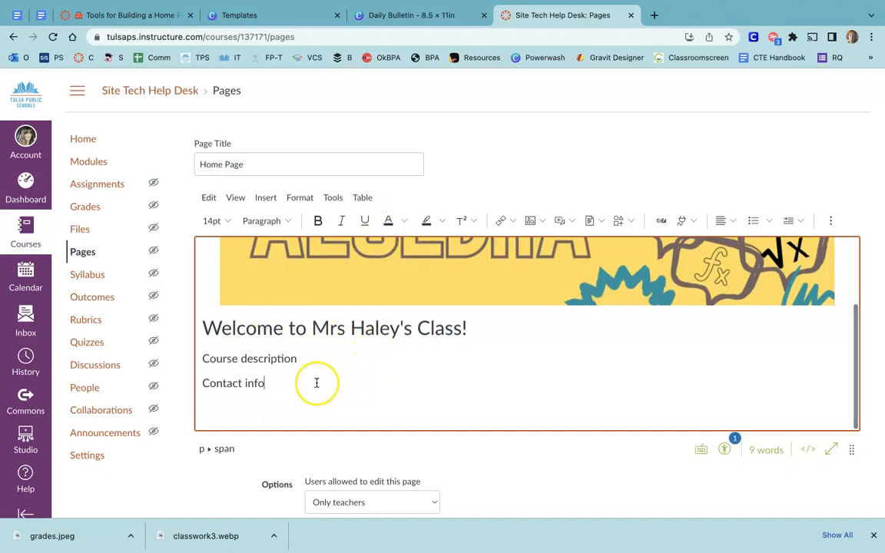
pyautogui.click(265, 197)
pyautogui.click(282, 389)
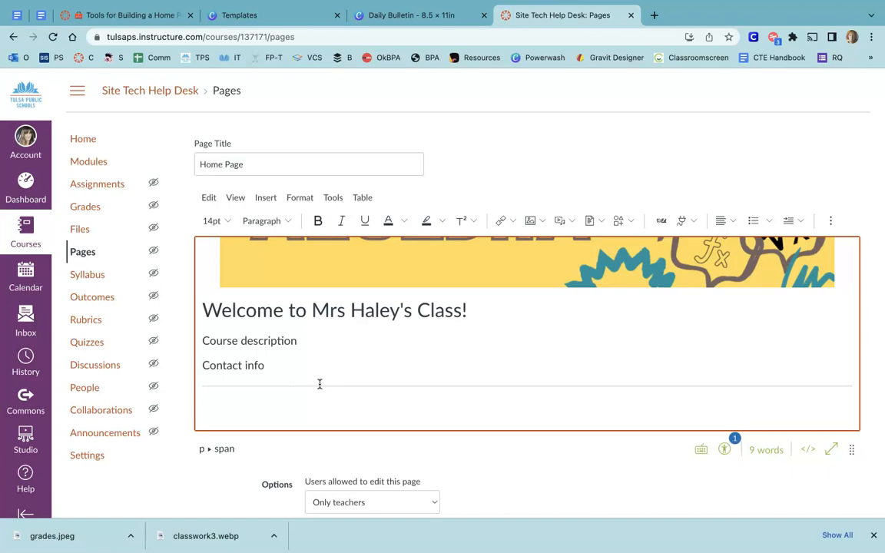
# - Insert a 2x2 table below the horizontal line
pyautogui.scroll(-1, 398, 332)
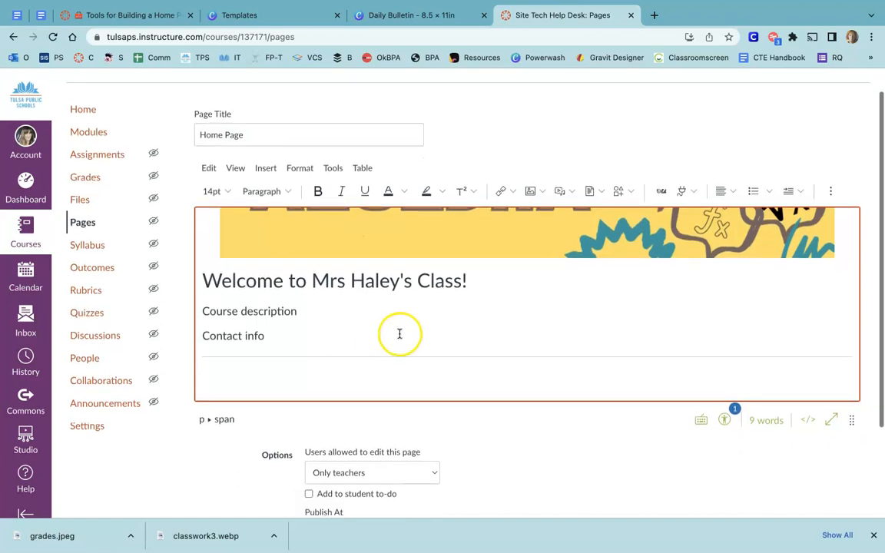
pyautogui.scroll(3, 399, 331)
pyautogui.scroll(-3, 442, 304)
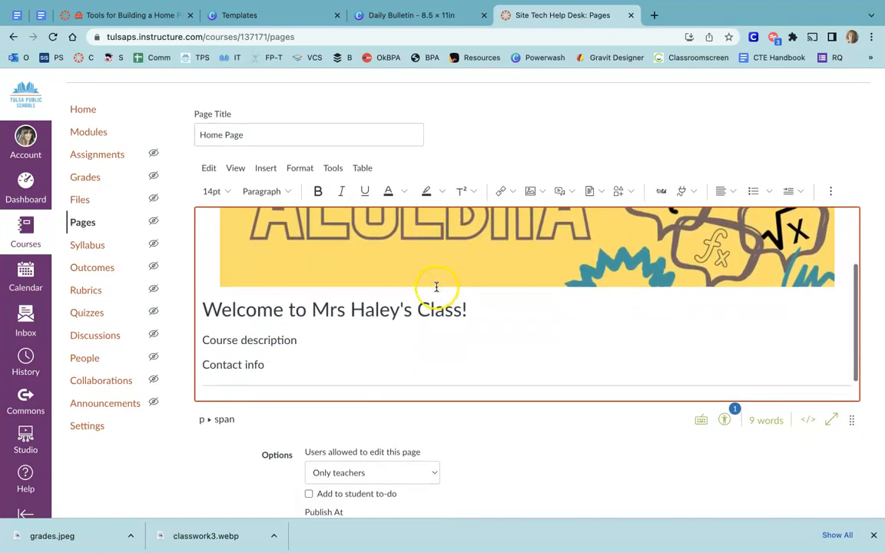
pyautogui.click(266, 169)
pyautogui.moveTo(290, 316)
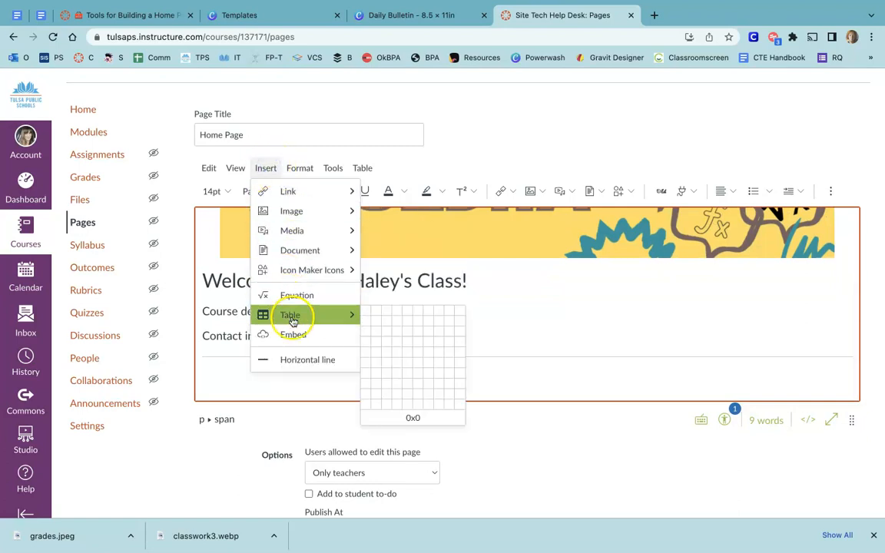
pyautogui.click(373, 323)
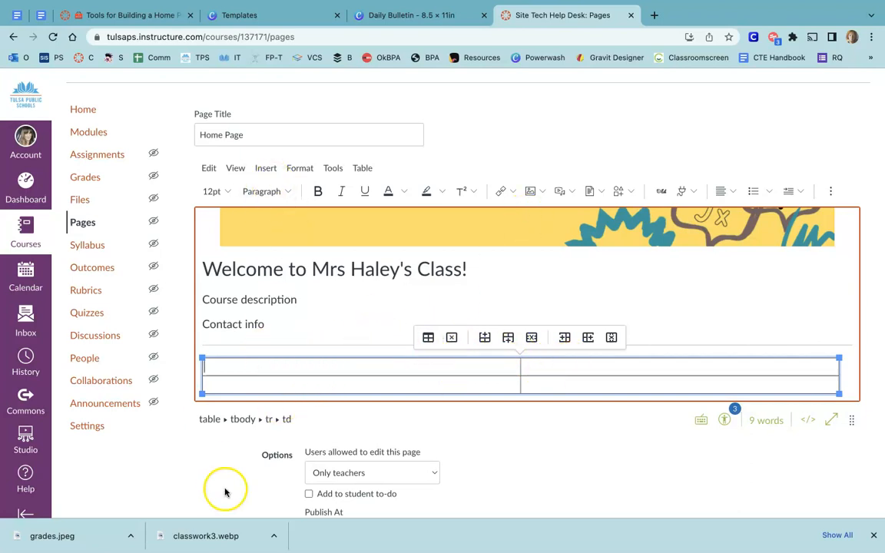
# - Upload the downloaded classwork3.webp image into the first cell of the table's top row
pyautogui.click(266, 170)
pyautogui.moveTo(283, 211)
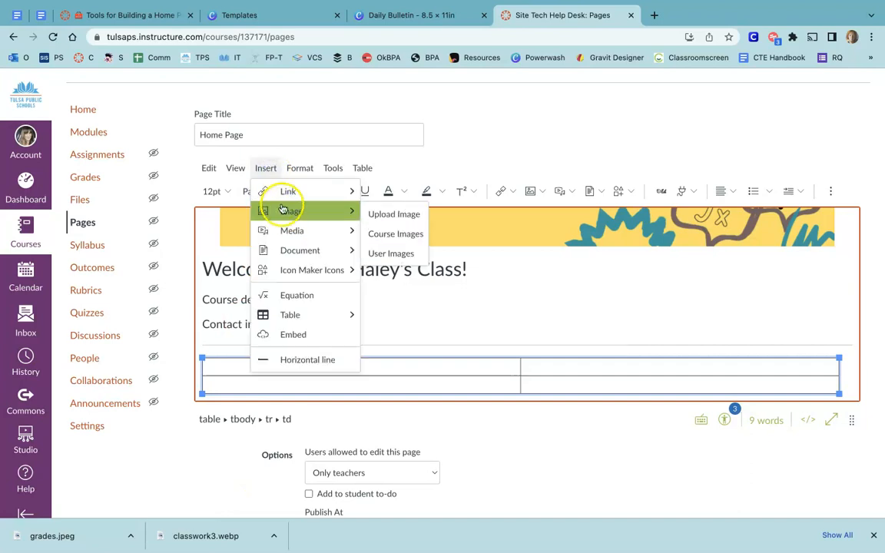
pyautogui.click(403, 216)
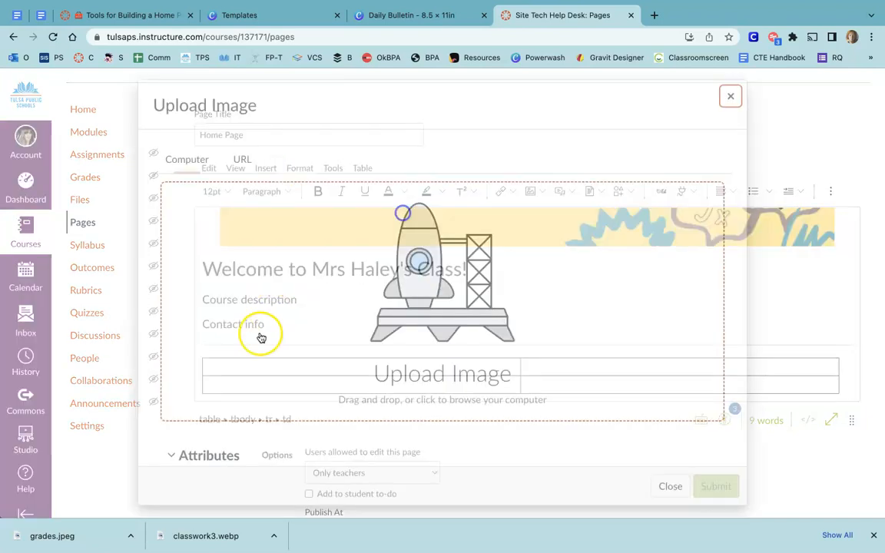
pyautogui.moveTo(194, 537); pyautogui.dragTo(384, 317)
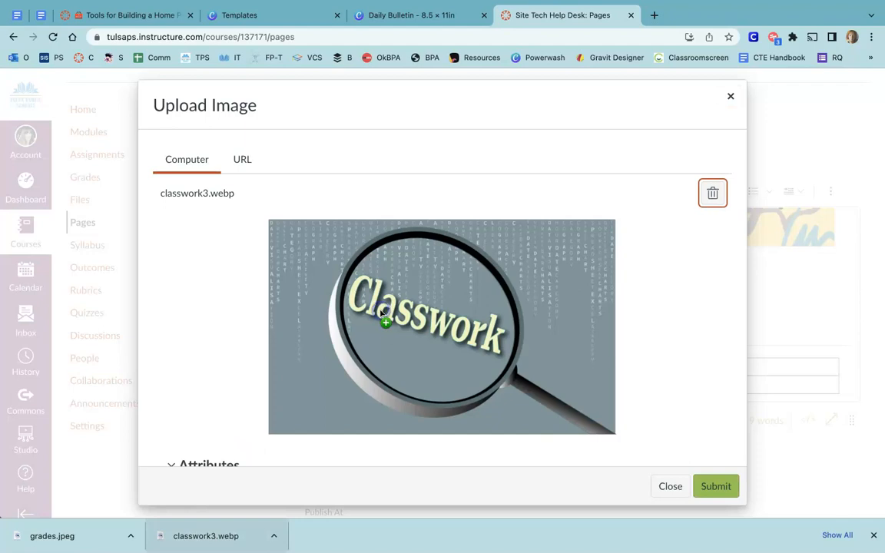
pyautogui.click(716, 485)
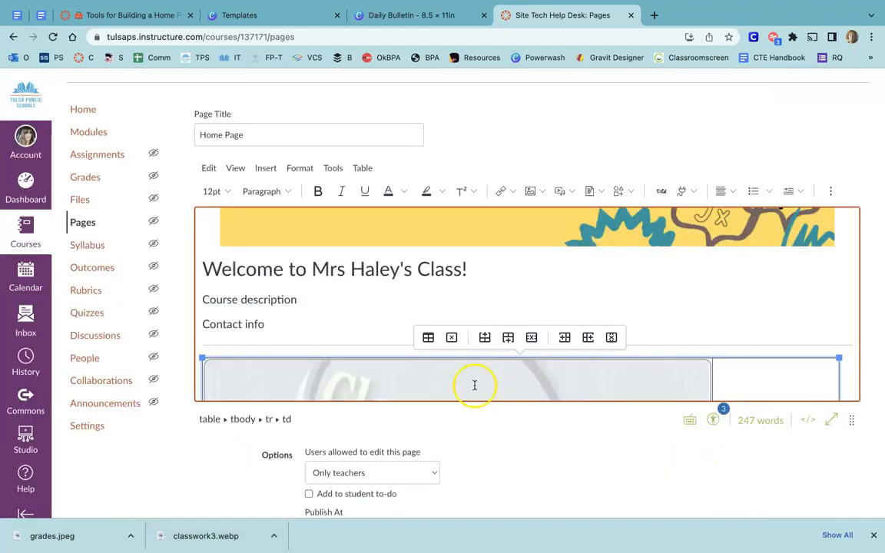
pyautogui.click(409, 379)
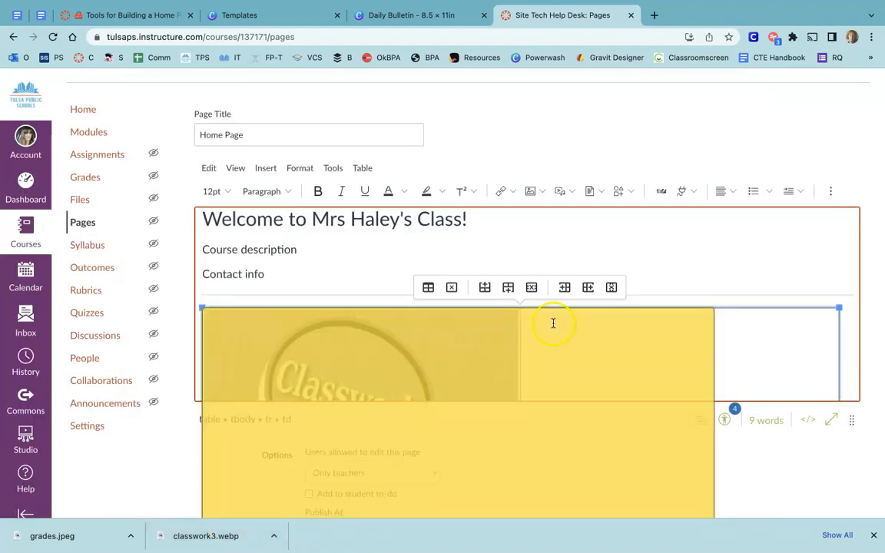
# - Upload the downloaded grades.jpeg image into the second cell of the table's top row
pyautogui.click(749, 351)
pyautogui.scroll(-1, 618, 348)
pyautogui.scroll(-2, 580, 338)
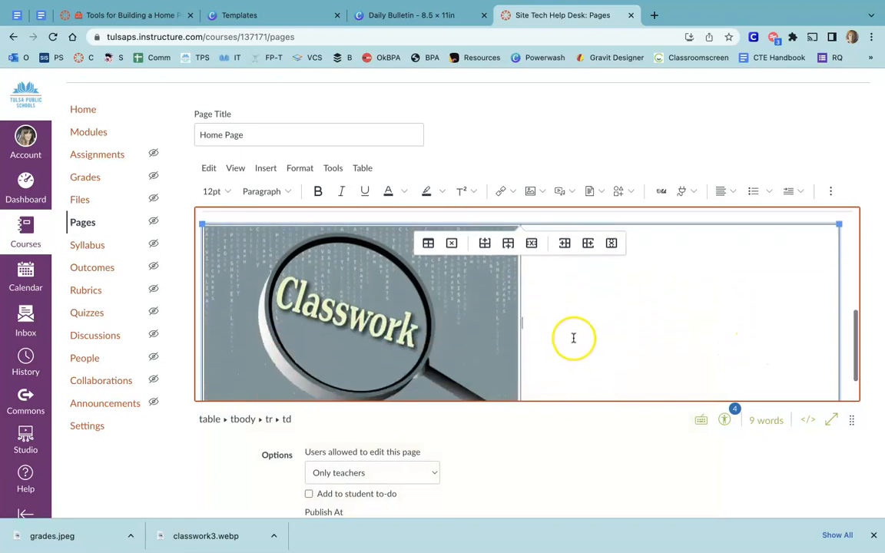
pyautogui.click(266, 168)
pyautogui.moveTo(265, 210)
pyautogui.click(391, 218)
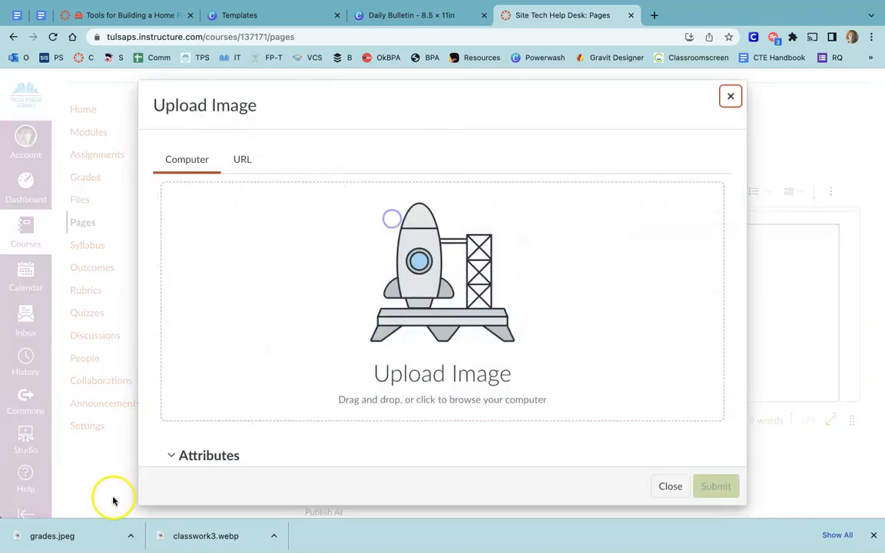
pyautogui.moveTo(83, 534); pyautogui.dragTo(322, 342)
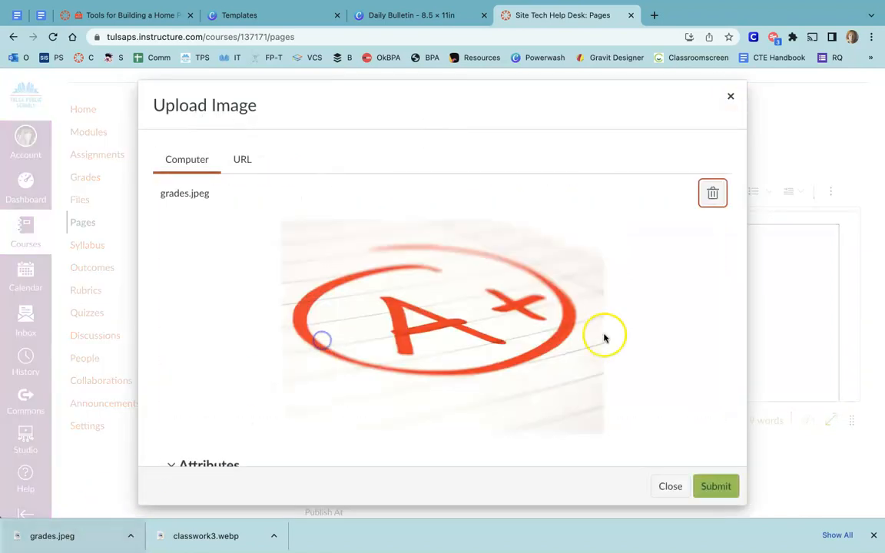
pyautogui.click(727, 494)
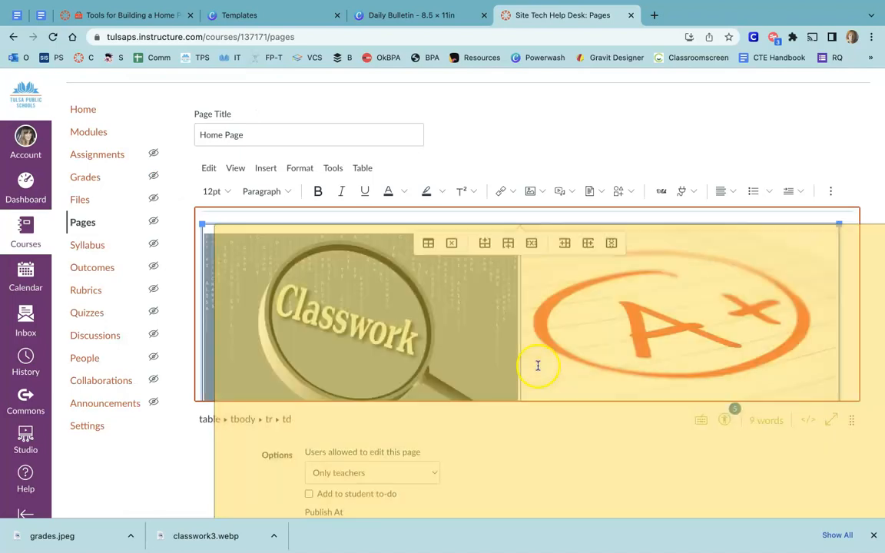
# - Fill the table's bottom row with the captions "Click here for classwork modules" and "Click here for your Grades"
pyautogui.click(427, 344)
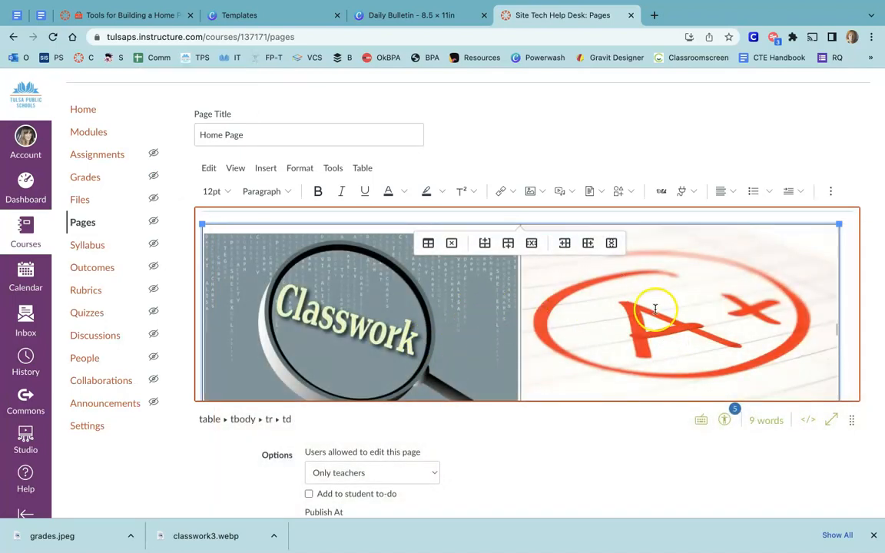
pyautogui.scroll(-2, 646, 308)
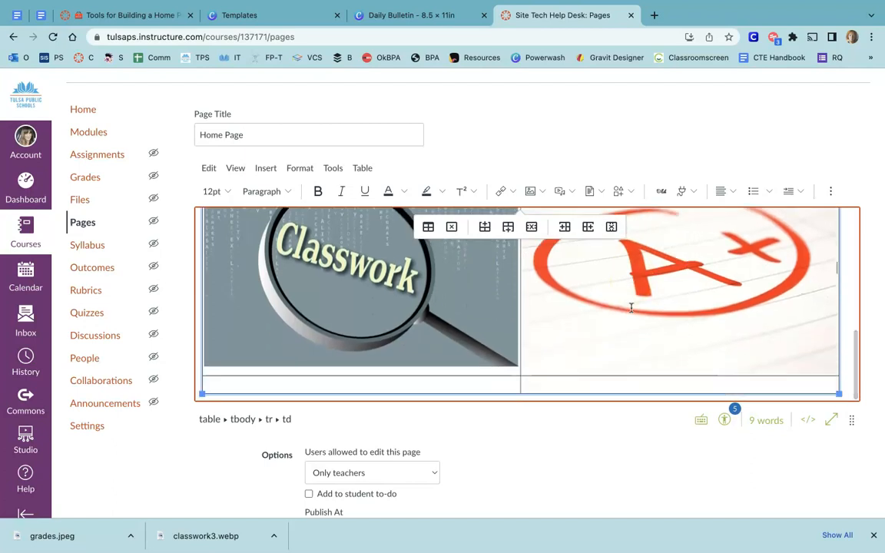
pyautogui.scroll(-1, 626, 307)
pyautogui.click(498, 361)
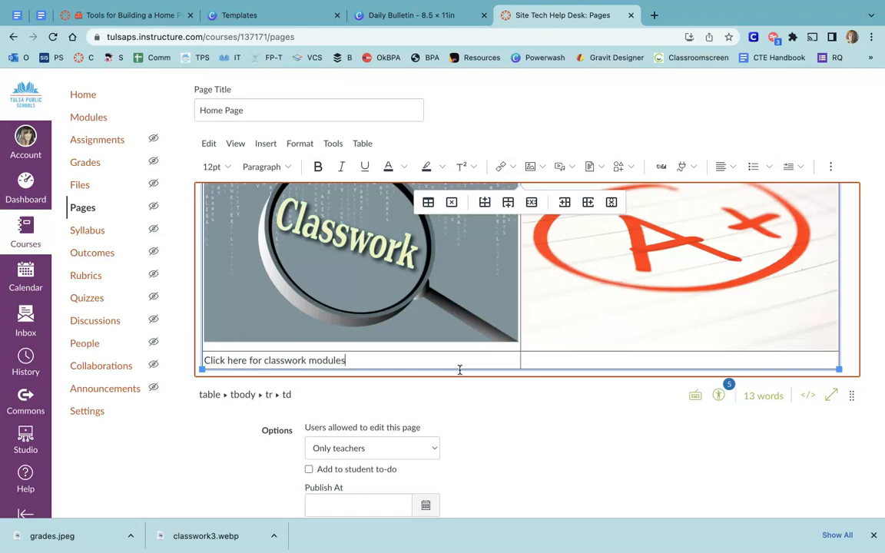
pyautogui.click(659, 364)
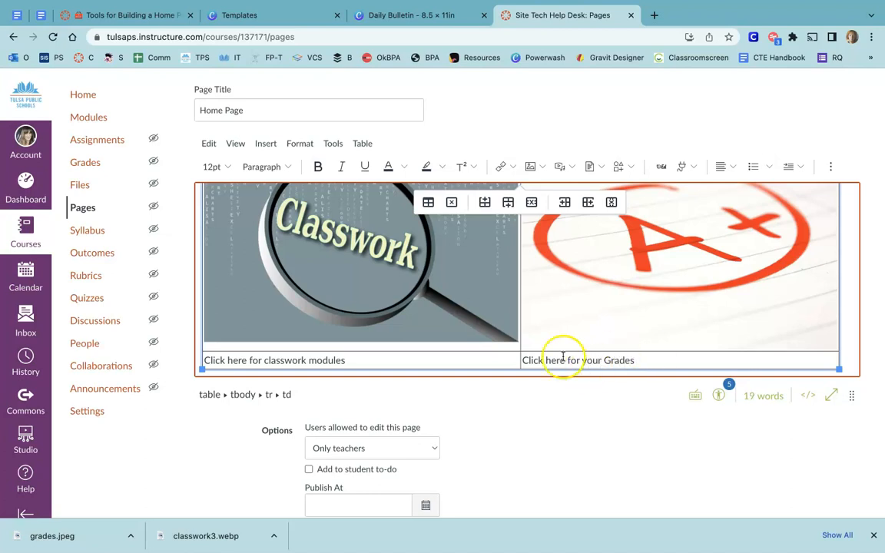
# - Format the "Click here for classwork modules" caption as 18pt text and center it in its cell
pyautogui.moveTo(441, 361); pyautogui.dragTo(215, 358)
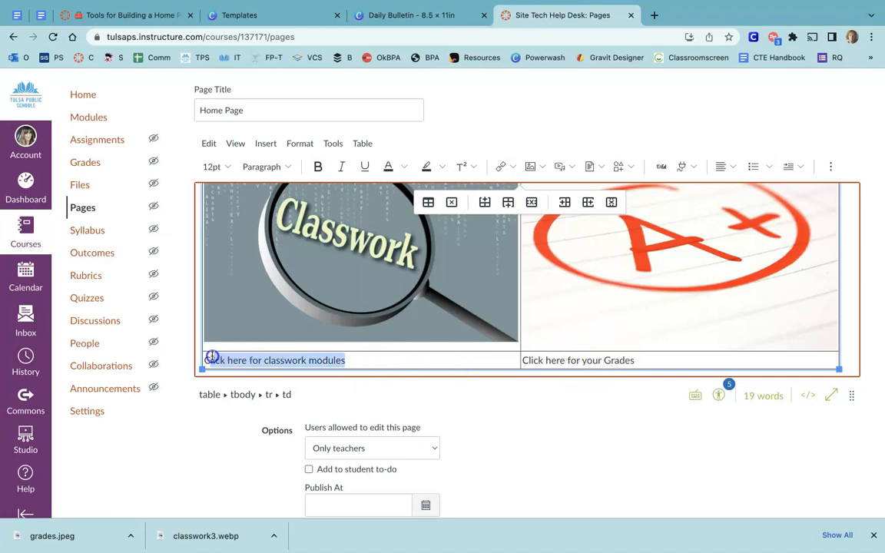
pyautogui.click(229, 168)
pyautogui.click(231, 270)
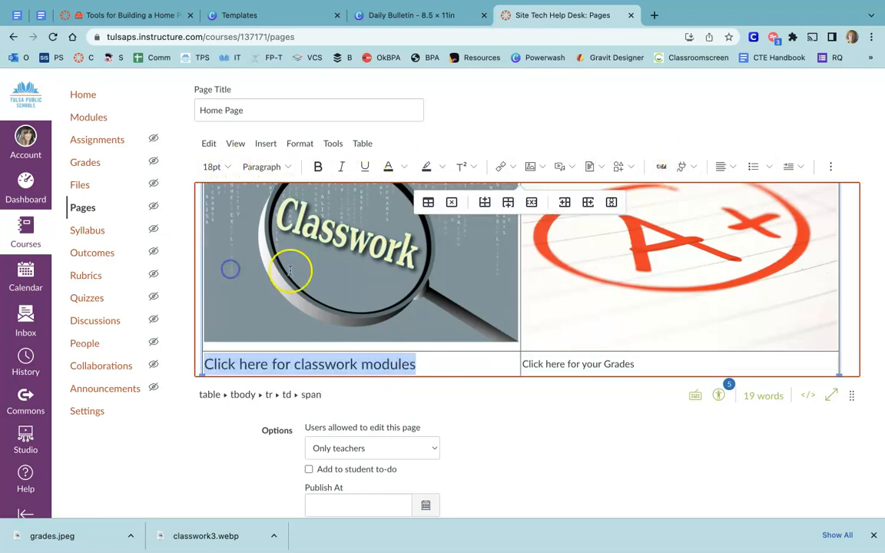
pyautogui.click(732, 166)
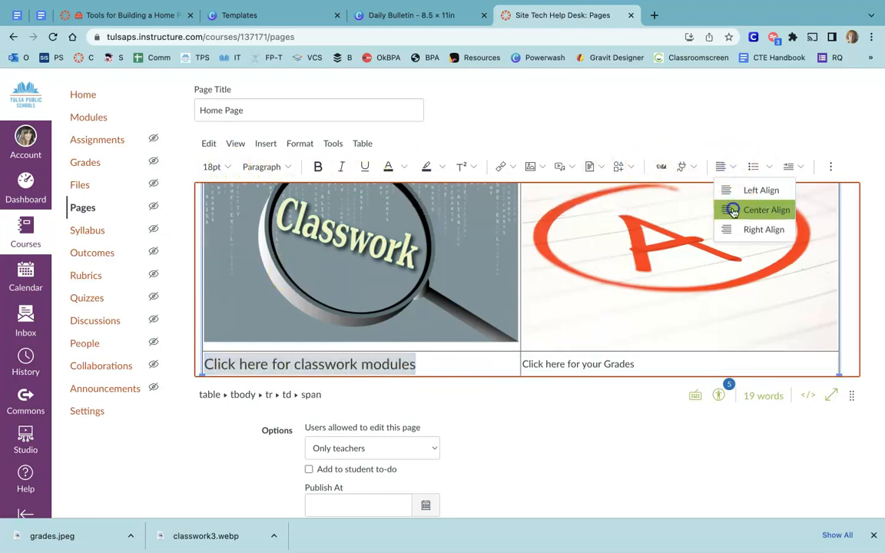
pyautogui.click(730, 206)
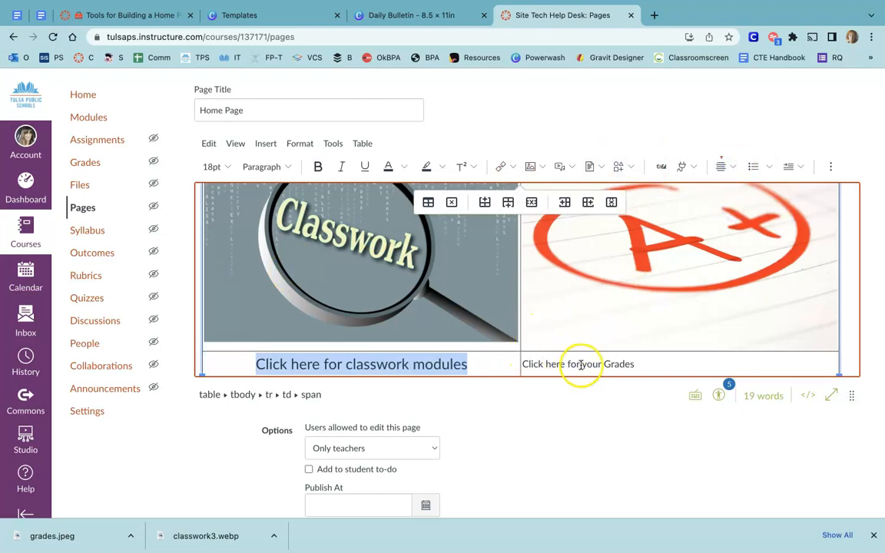
# - Format the "Click here for your Grades" caption as 18pt text and center it in its cell
pyautogui.moveTo(533, 360); pyautogui.dragTo(515, 360)
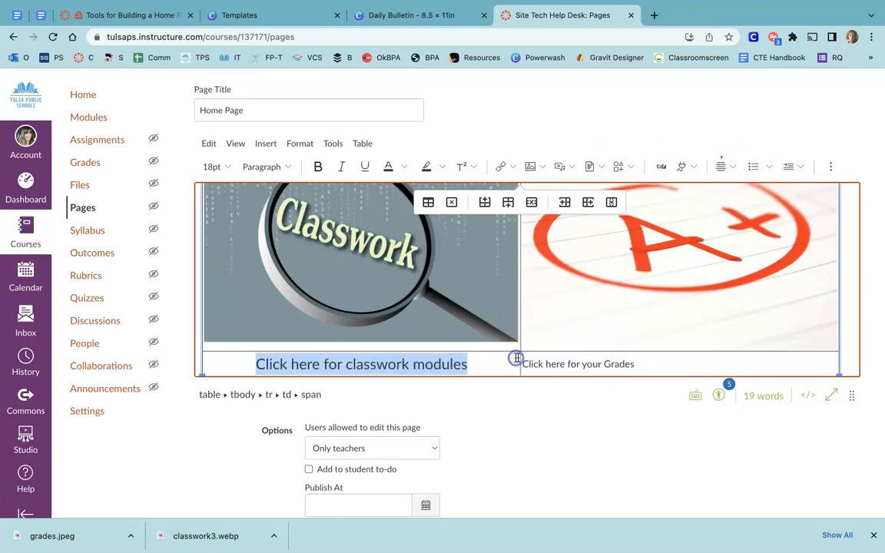
pyautogui.moveTo(640, 367); pyautogui.dragTo(602, 363)
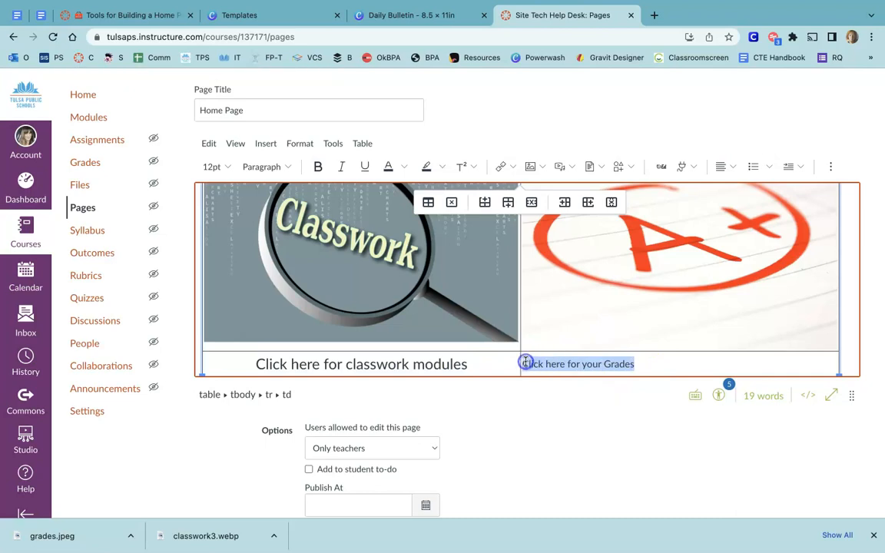
pyautogui.click(215, 166)
pyautogui.click(218, 267)
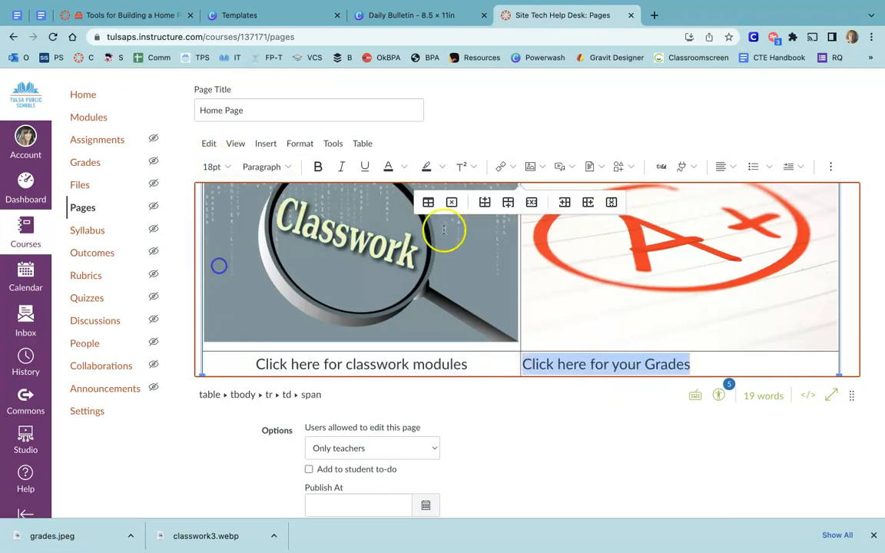
pyautogui.click(730, 172)
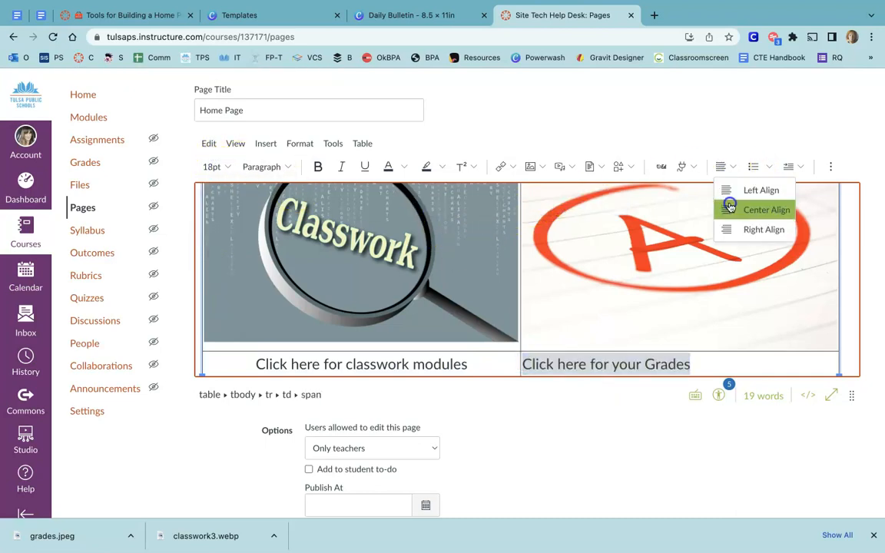
pyautogui.click(734, 209)
pyautogui.click(481, 360)
pyautogui.scroll(1, 481, 360)
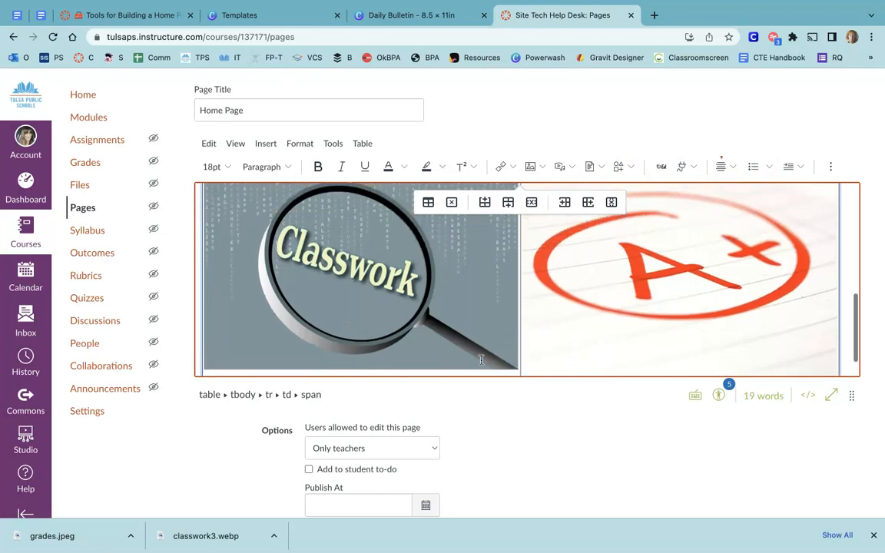
pyautogui.scroll(-1, 481, 361)
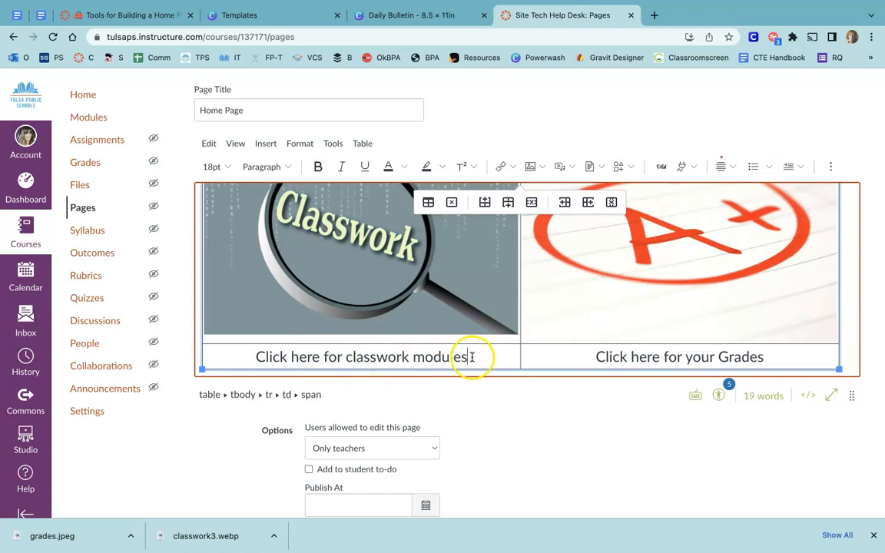
# - Copy the link address of Modules from the course navigation
pyautogui.moveTo(447, 357); pyautogui.dragTo(265, 354)
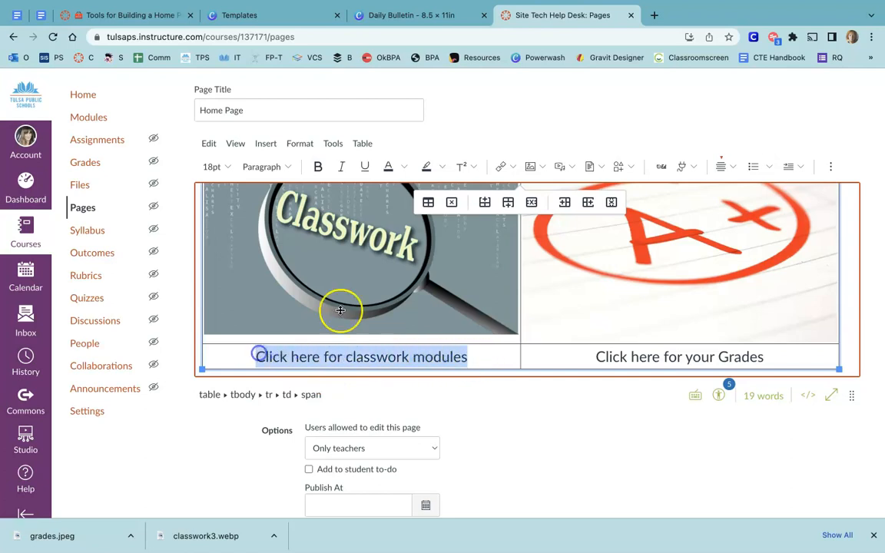
pyautogui.click(221, 453)
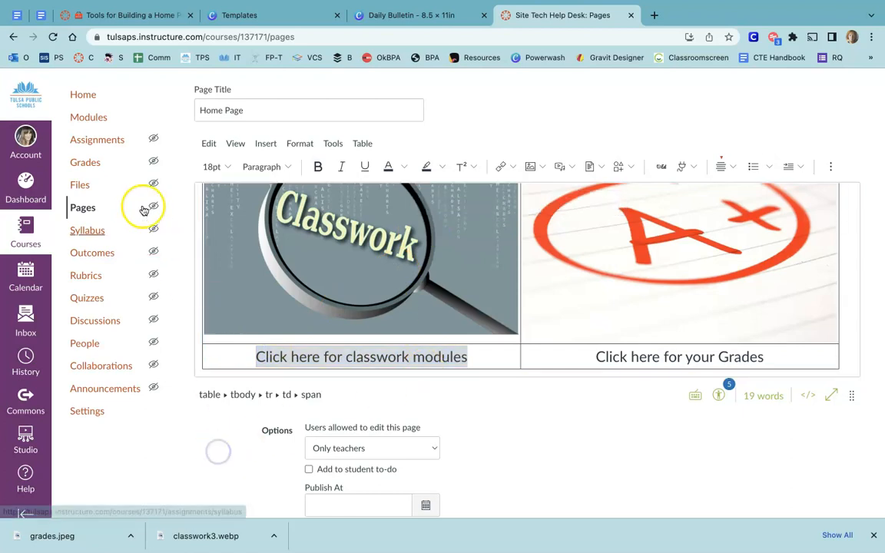
pyautogui.scroll(1, 77, 146)
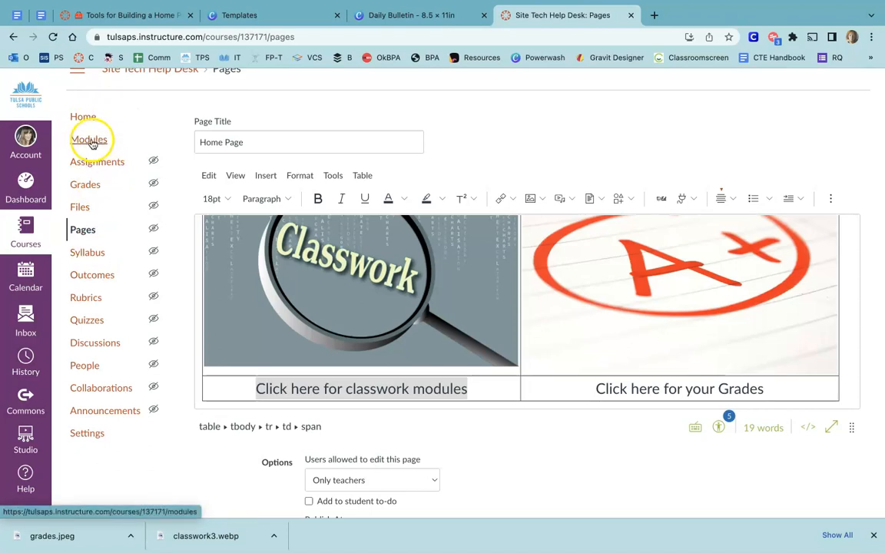
pyautogui.rightClick(91, 143)
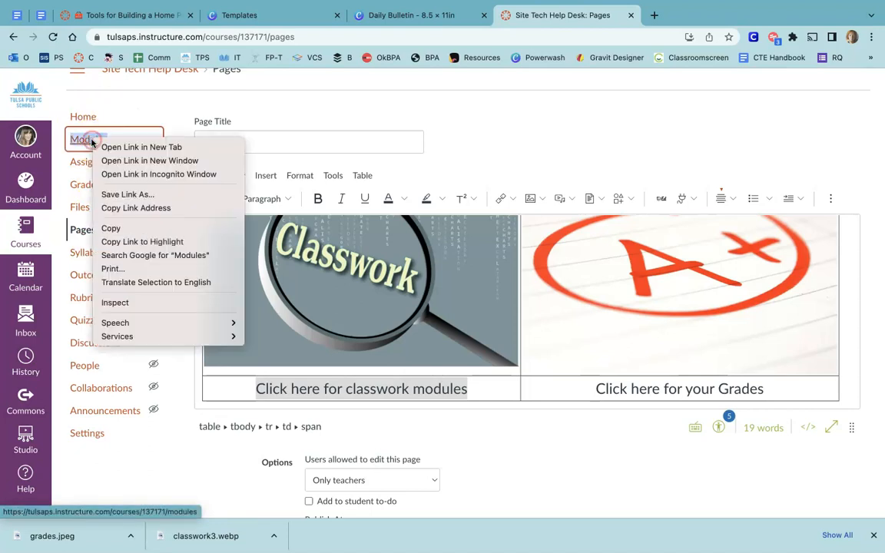
pyautogui.click(139, 211)
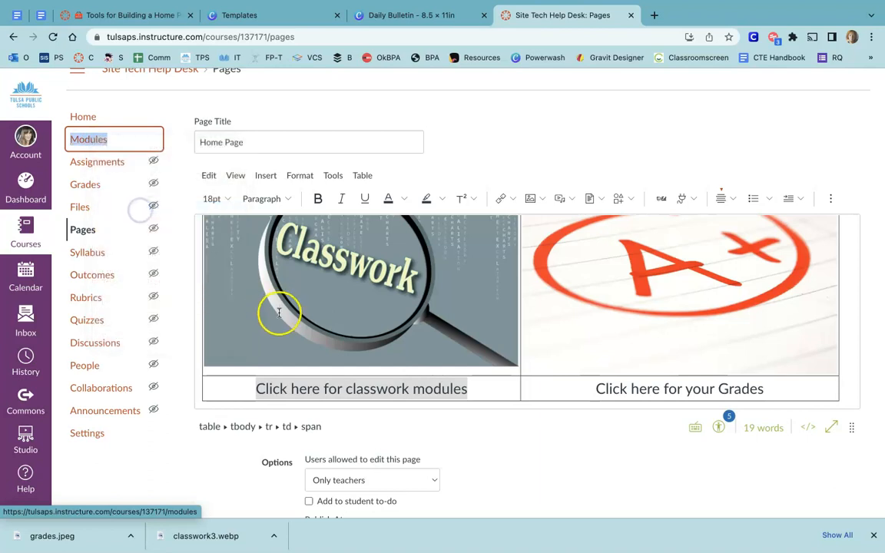
pyautogui.click(295, 389)
pyautogui.moveTo(254, 388); pyautogui.dragTo(438, 385)
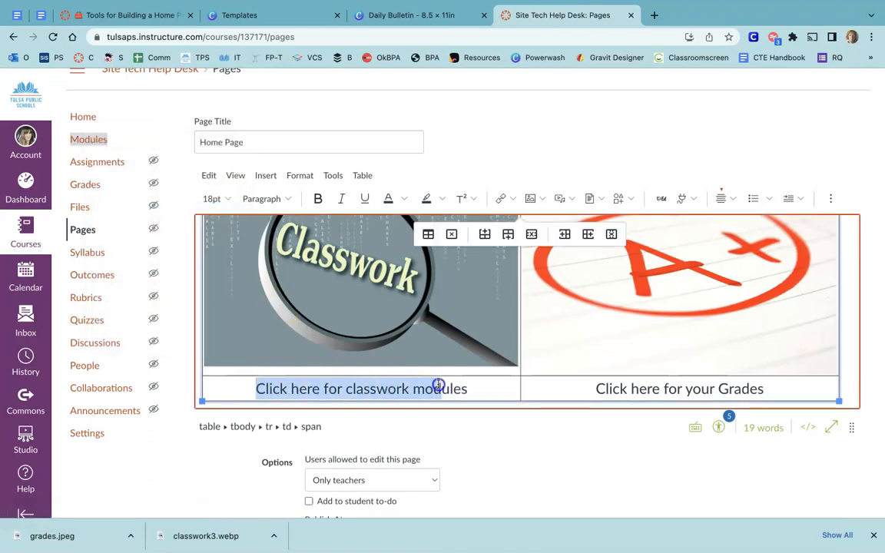
pyautogui.click(505, 200)
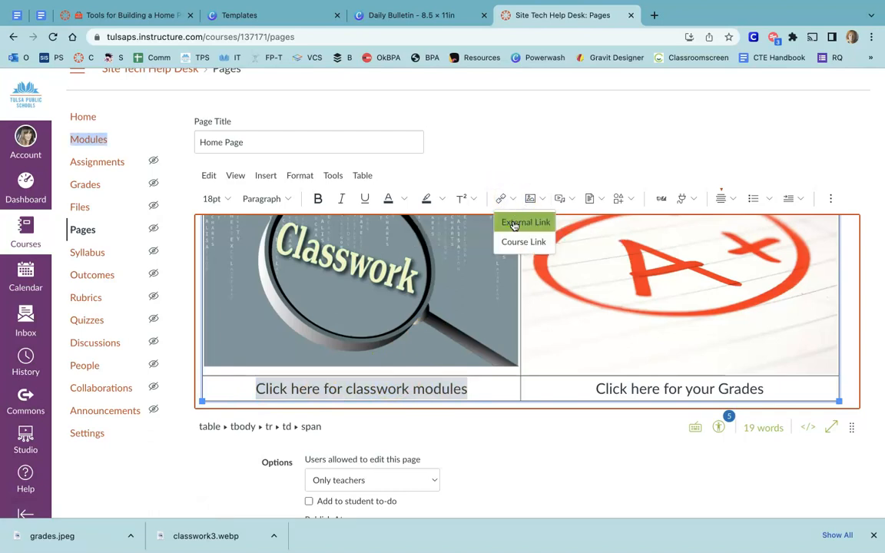
pyautogui.click(513, 223)
pyautogui.click(419, 326)
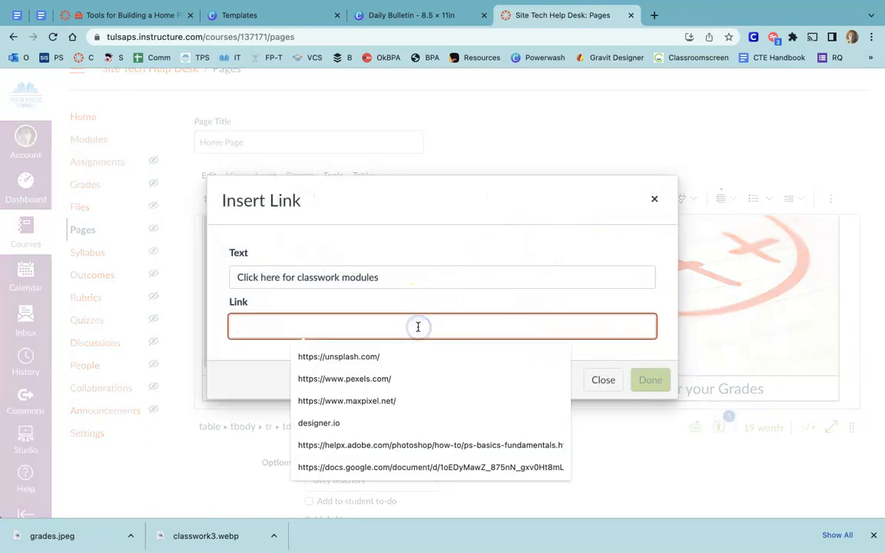
pyautogui.press('super+v')
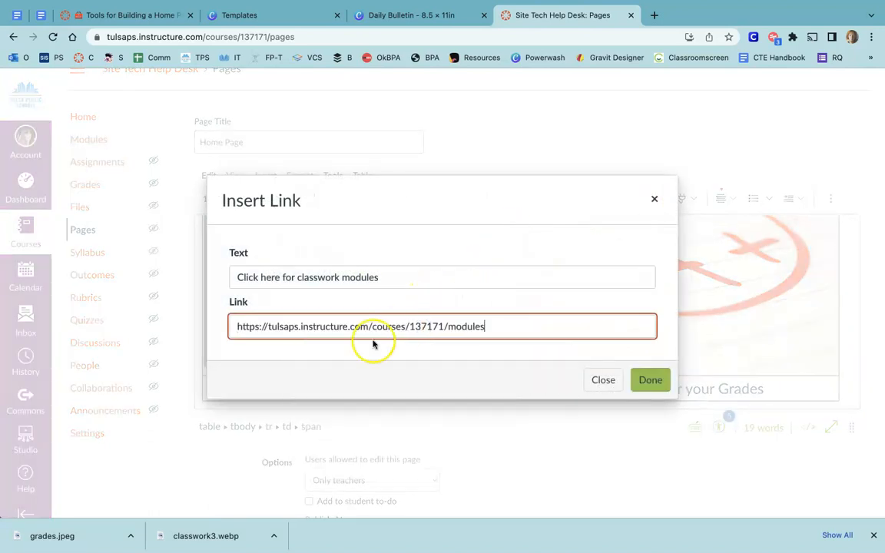
pyautogui.click(651, 380)
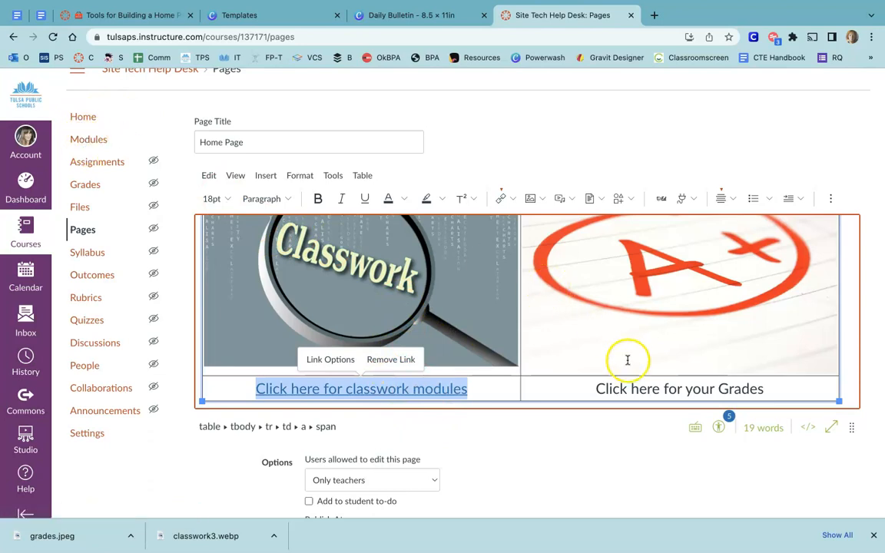
pyautogui.click(617, 385)
pyautogui.moveTo(624, 389); pyautogui.dragTo(773, 386)
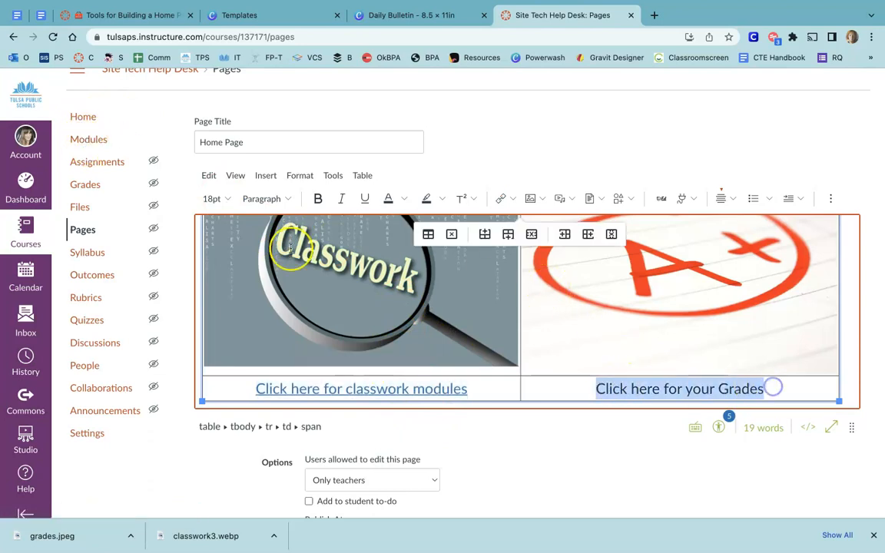
pyautogui.rightClick(80, 187)
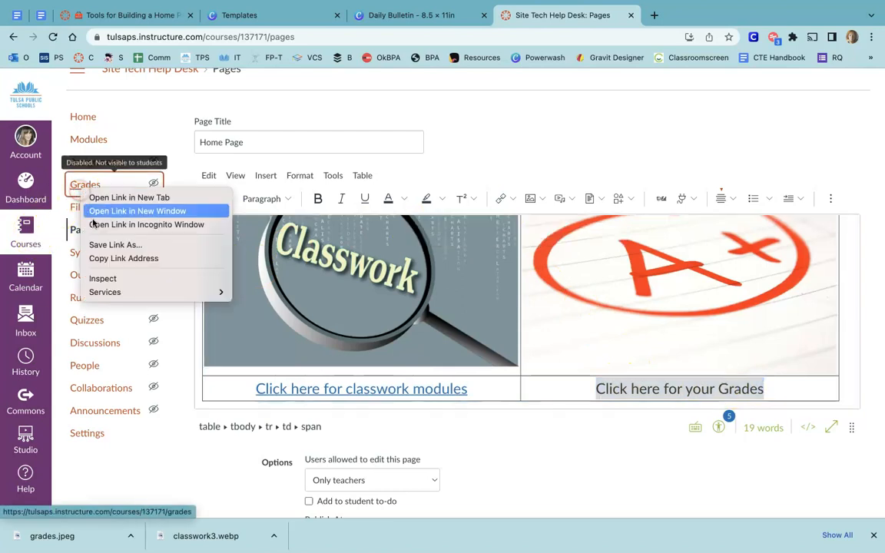
pyautogui.click(103, 258)
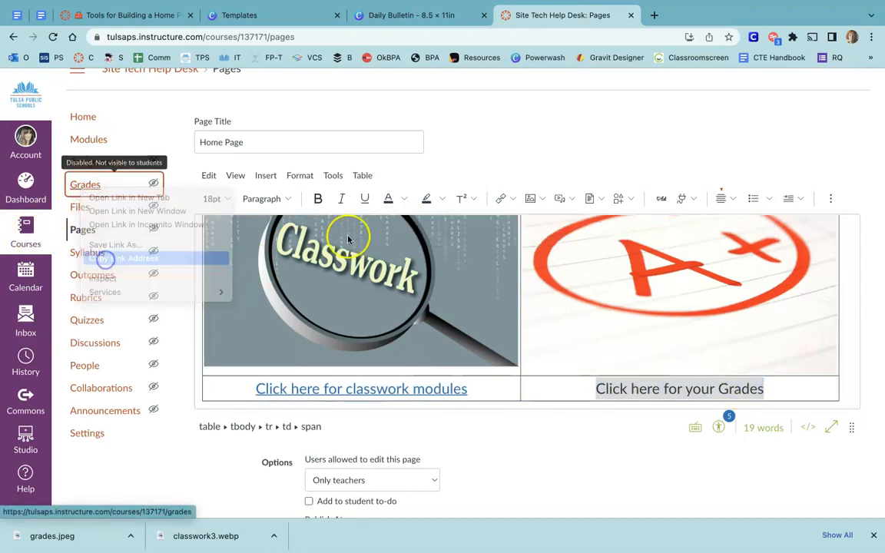
pyautogui.click(505, 202)
pyautogui.click(509, 221)
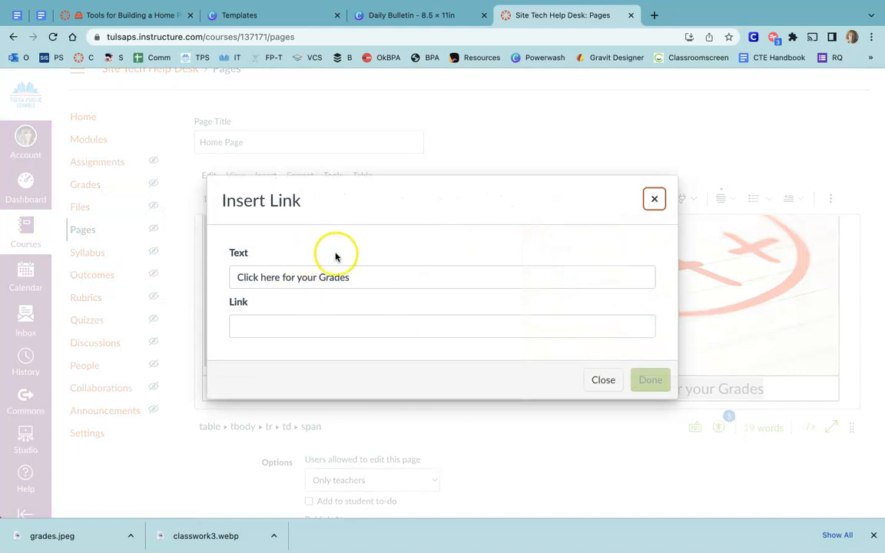
pyautogui.click(342, 323)
pyautogui.press('super+v')
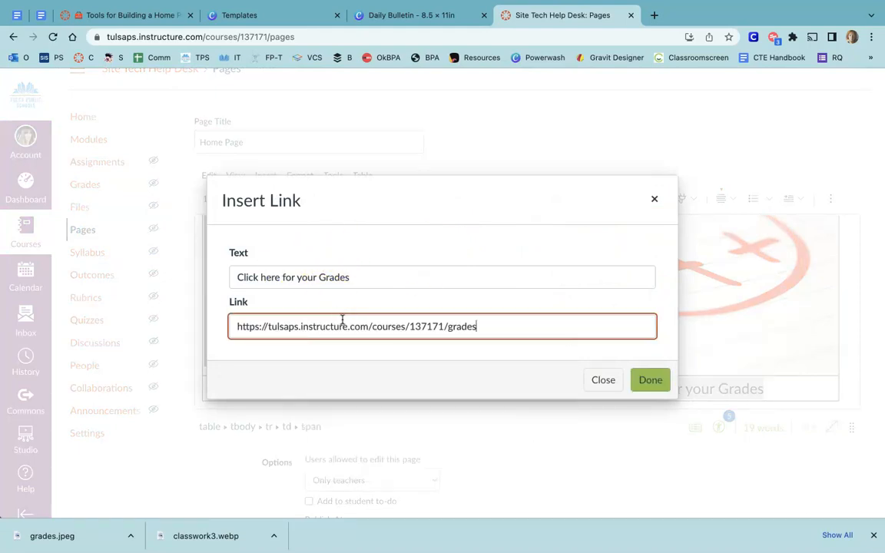
pyautogui.click(650, 380)
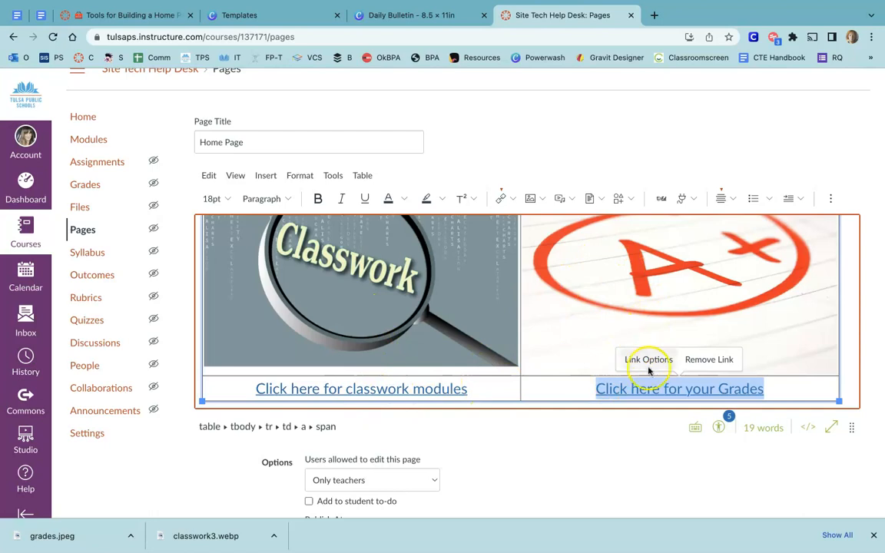
# - Review the page layout from the welcome text down to the images and linked captions in the table
pyautogui.scroll(3, 571, 368)
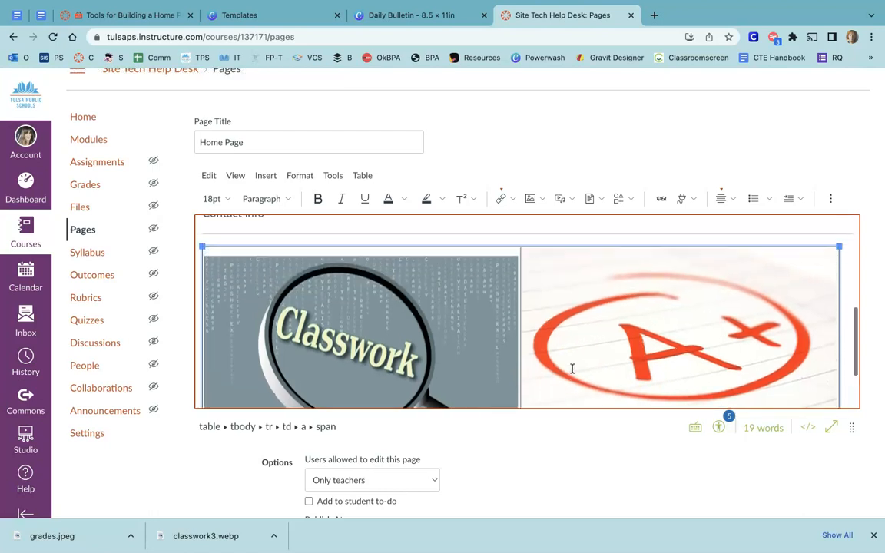
pyautogui.scroll(-3, 546, 292)
pyautogui.click(521, 388)
pyautogui.scroll(1, 522, 393)
pyautogui.click(531, 395)
pyautogui.click(520, 394)
pyautogui.scroll(-1, 520, 395)
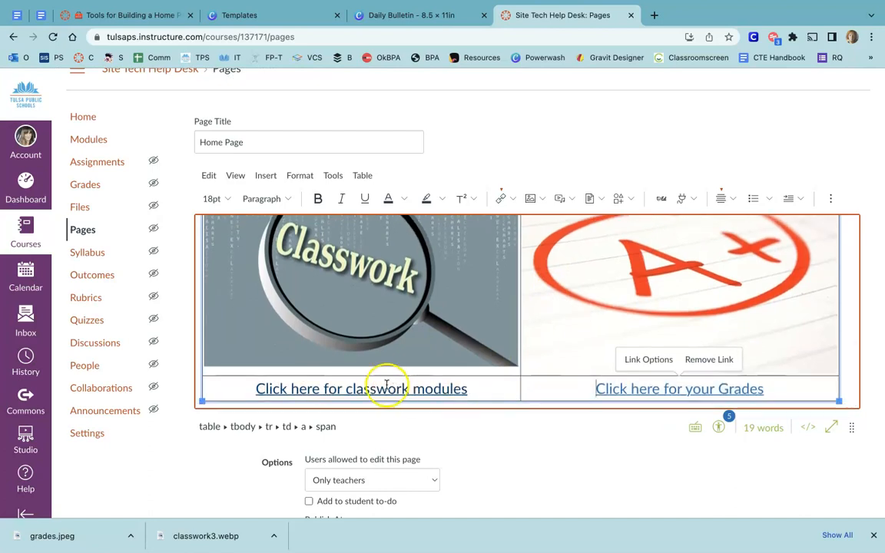
pyautogui.scroll(1, 370, 382)
pyautogui.scroll(5, 370, 382)
pyautogui.scroll(-3, 565, 305)
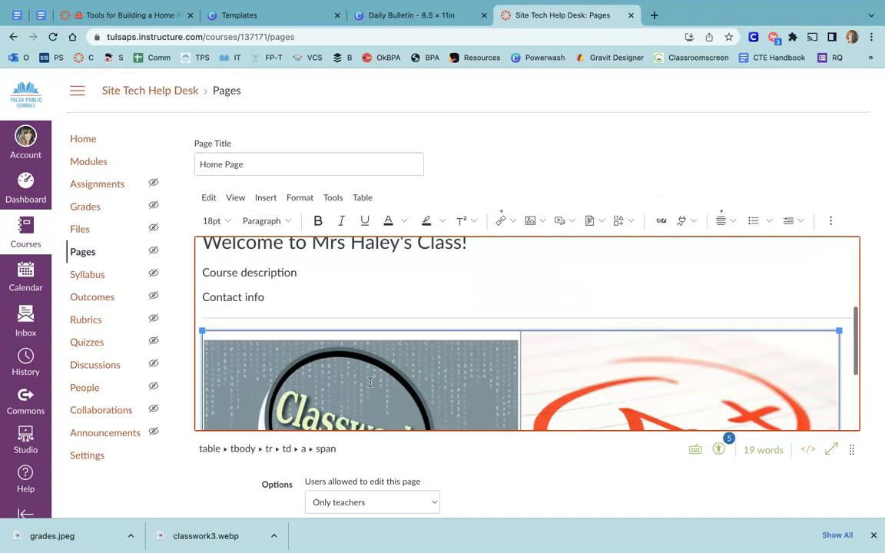
pyautogui.scroll(-3, 565, 305)
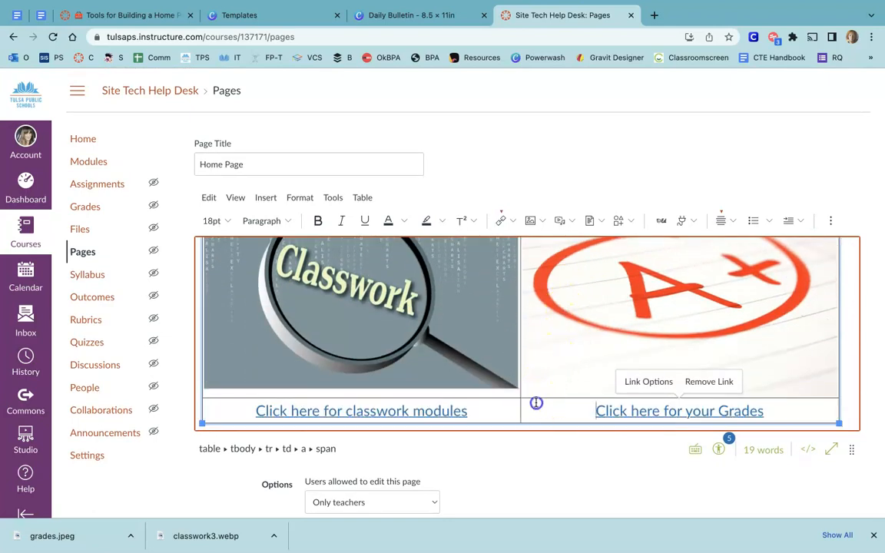
pyautogui.rightClick(512, 399)
pyautogui.press('Escape')
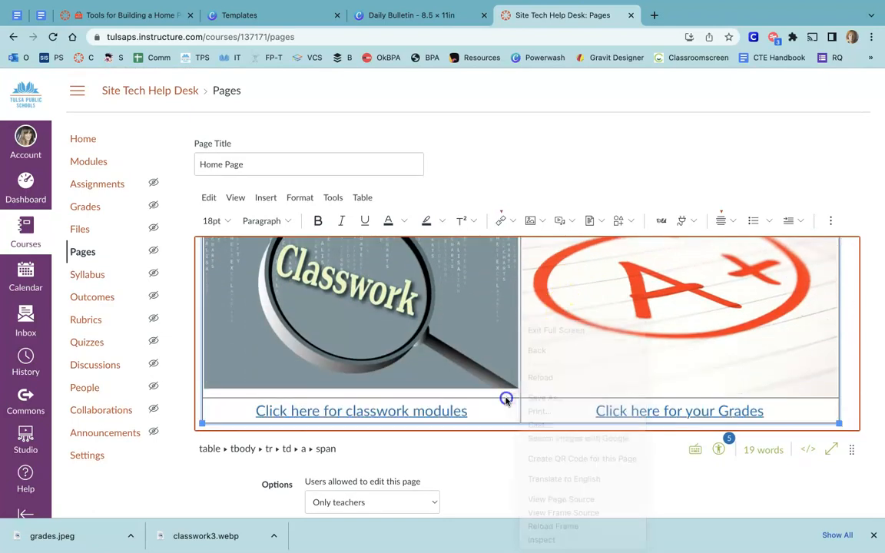
pyautogui.scroll(3, 506, 398)
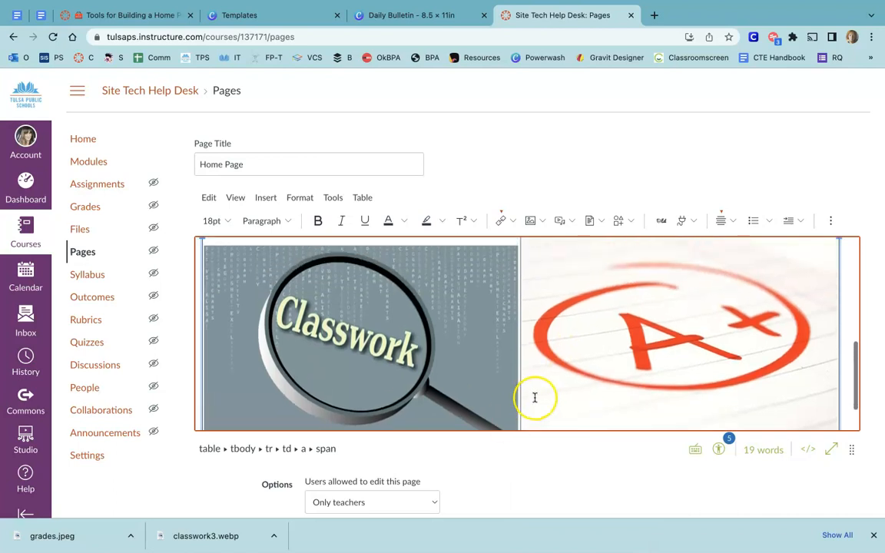
pyautogui.click(499, 330)
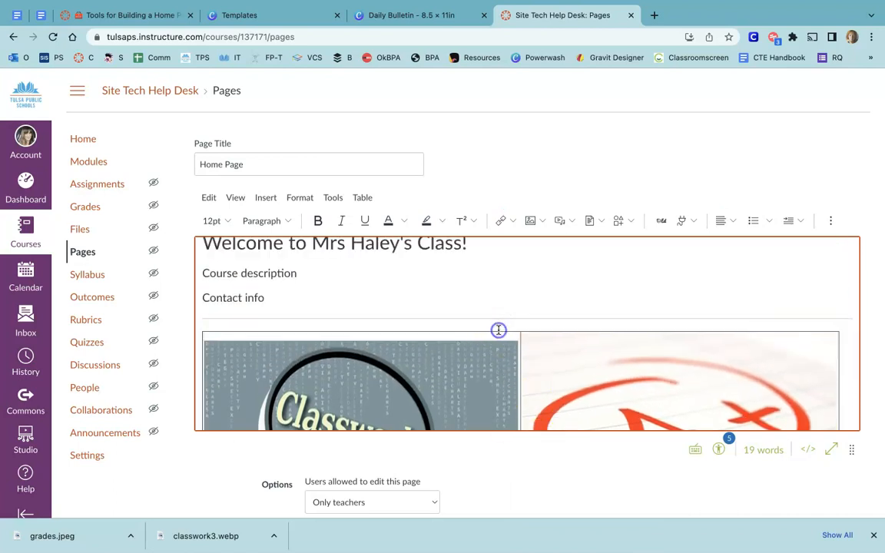
pyautogui.click(499, 330)
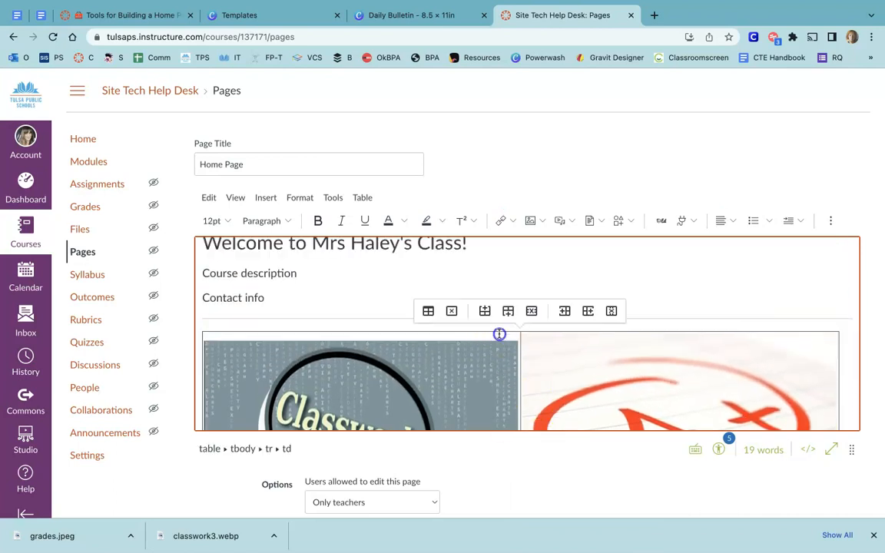
pyautogui.click(429, 311)
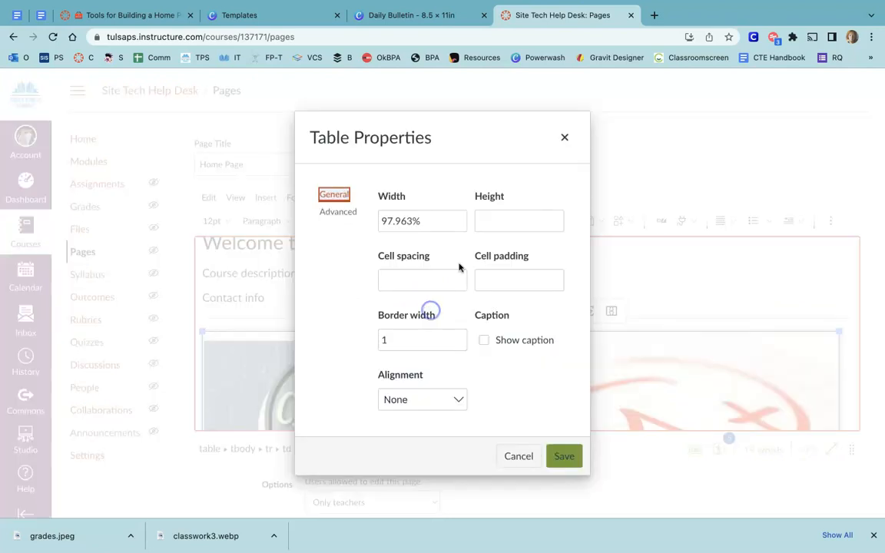
pyautogui.click(338, 213)
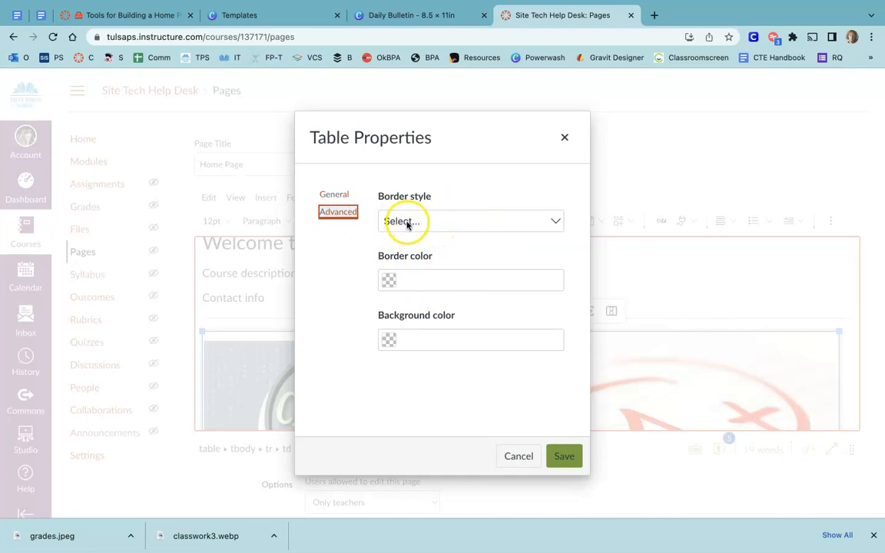
pyautogui.click(407, 222)
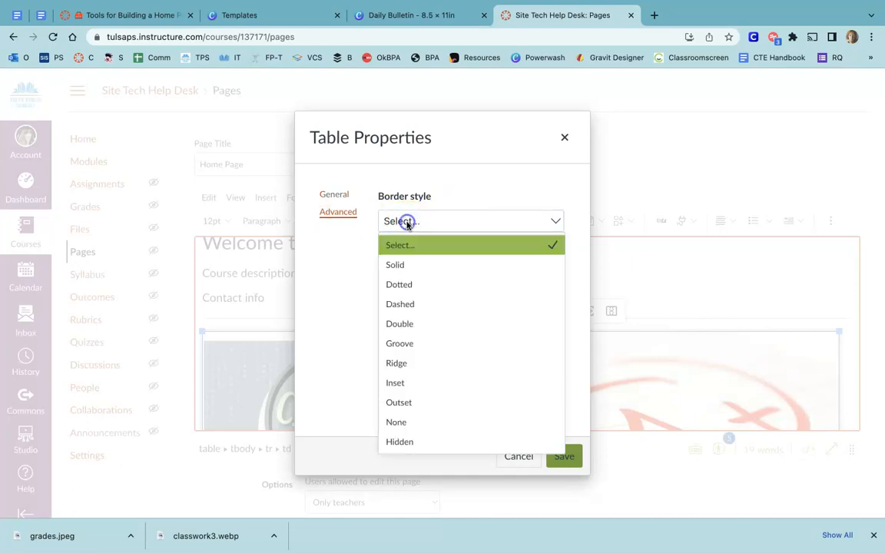
pyautogui.click(415, 419)
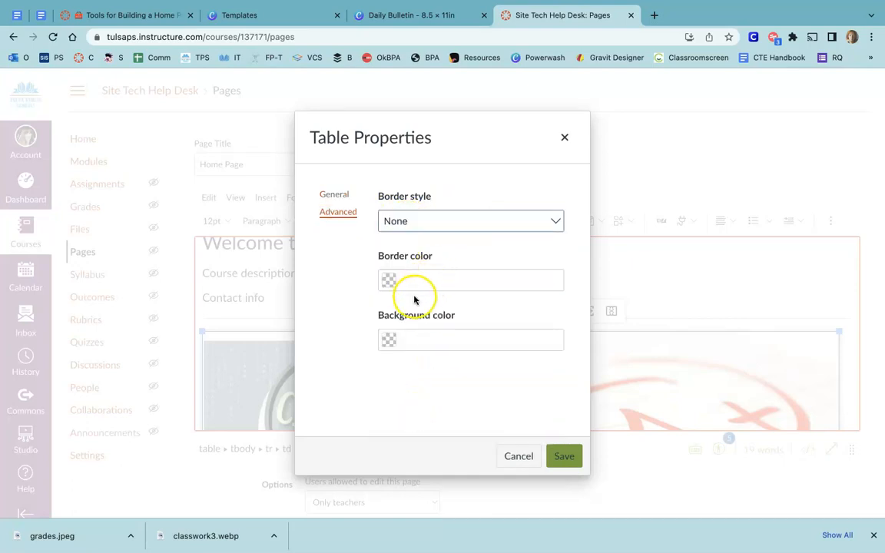
pyautogui.click(389, 340)
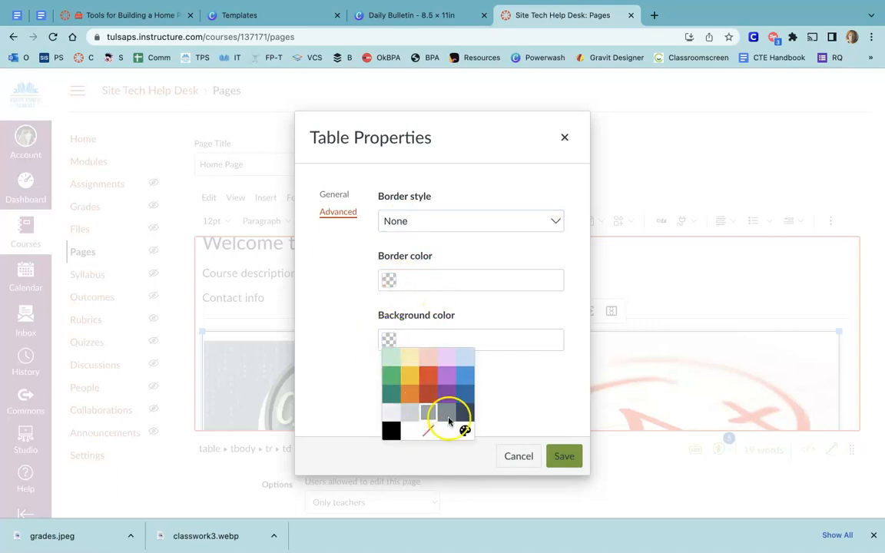
pyautogui.click(517, 457)
# - Save and publish the Home Page
pyautogui.scroll(-5, 447, 281)
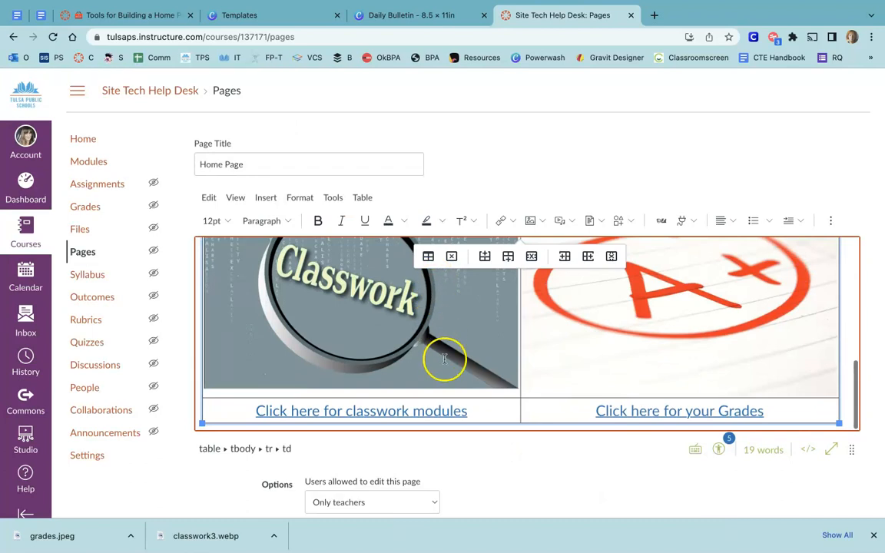
pyautogui.click(508, 413)
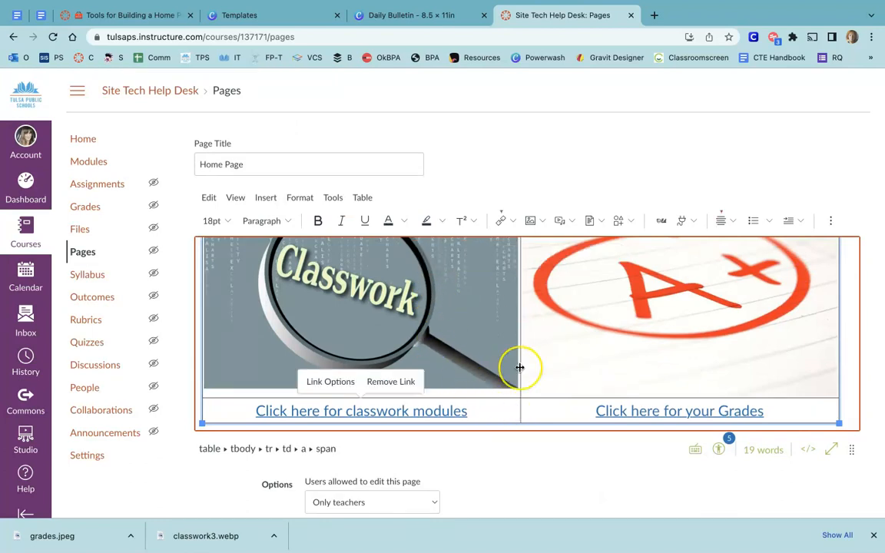
pyautogui.scroll(-5, 520, 370)
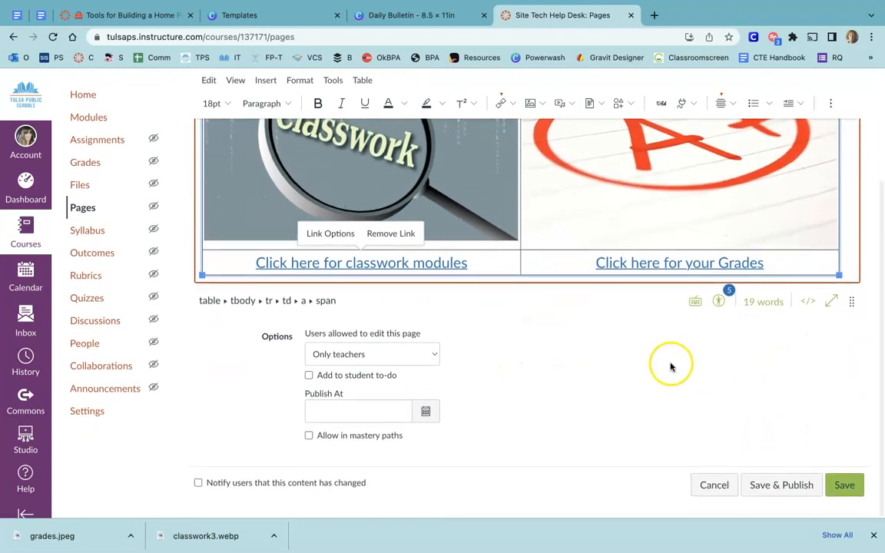
pyautogui.click(783, 490)
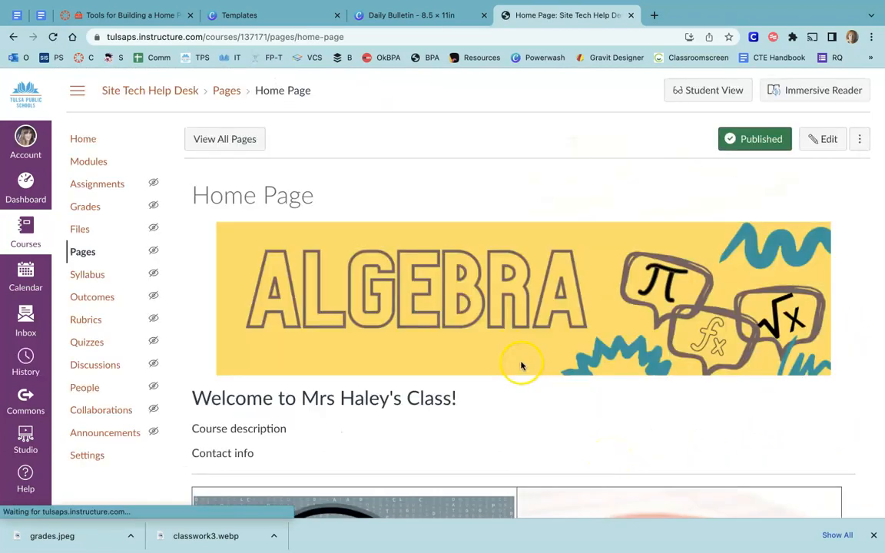
# - Look over the published Home Page from banner to linked captions and reopen it for editing
pyautogui.scroll(-5, 509, 364)
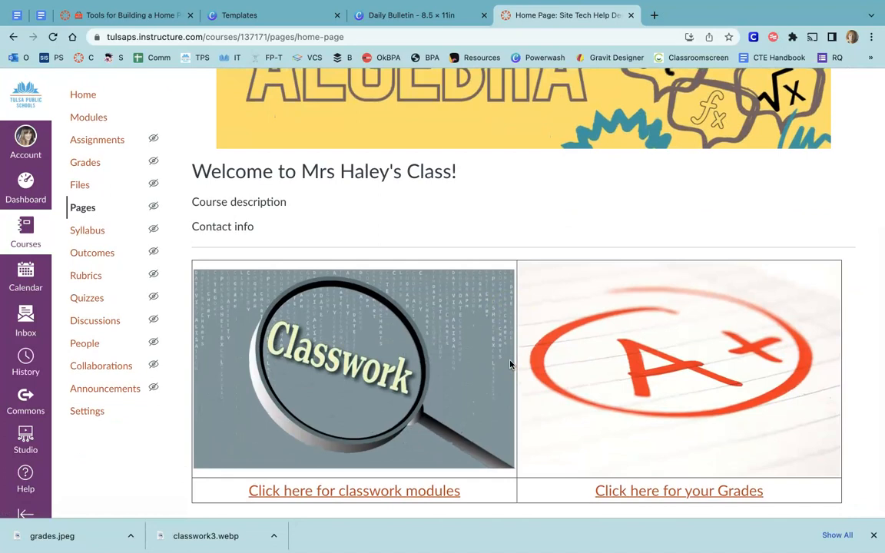
pyautogui.scroll(3, 459, 167)
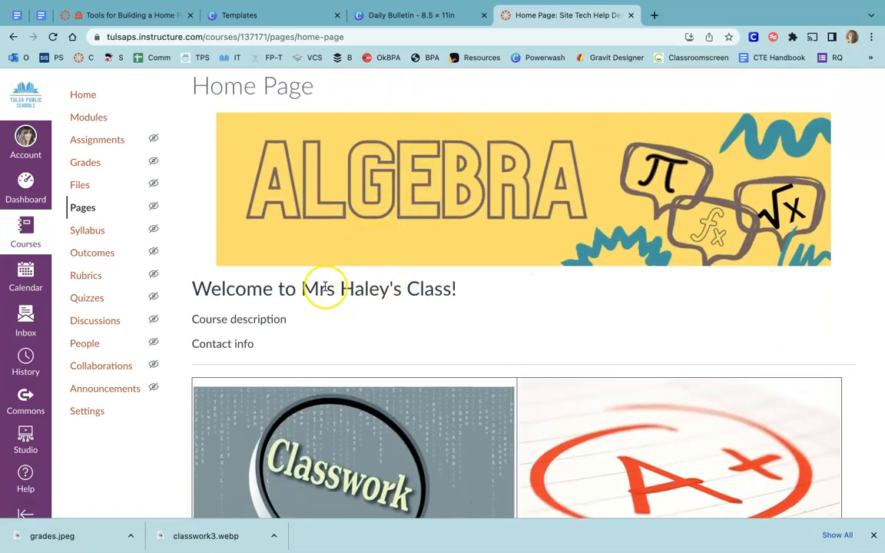
pyautogui.scroll(-3, 254, 330)
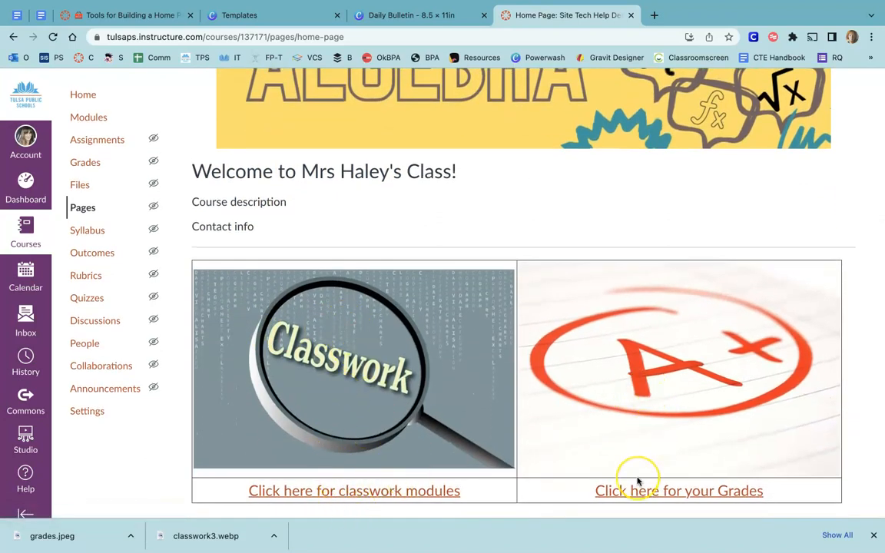
pyautogui.scroll(4, 637, 481)
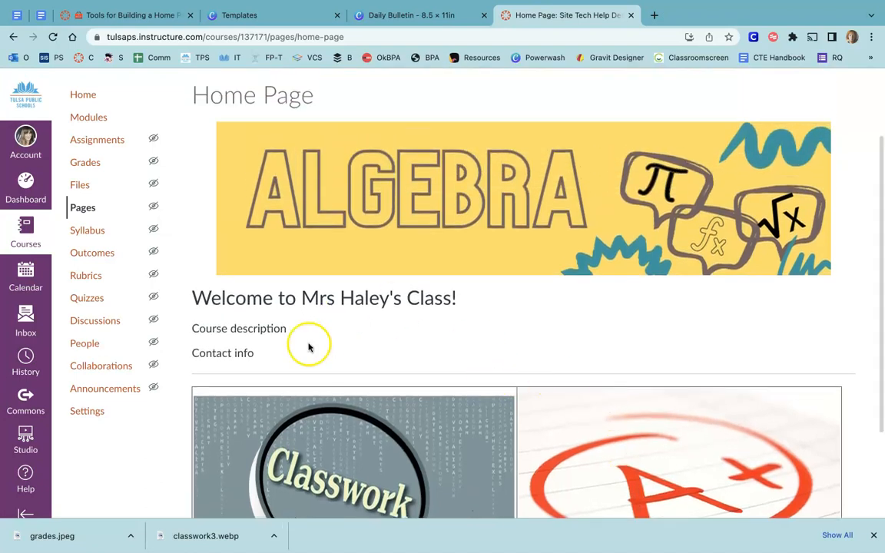
pyautogui.scroll(3, 308, 346)
pyautogui.click(828, 138)
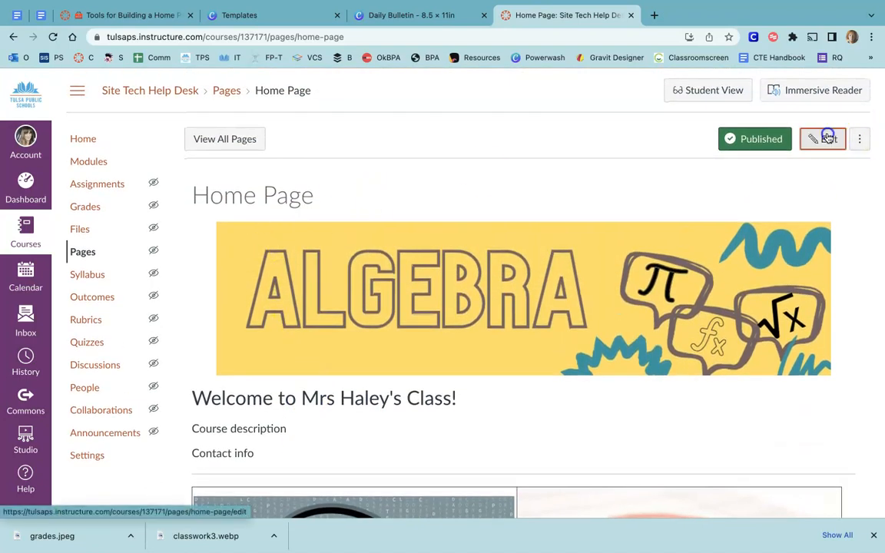
# - Insert an empty table row between the classwork and grades images and their linked captions
pyautogui.scroll(-2, 625, 359)
pyautogui.scroll(3, 625, 359)
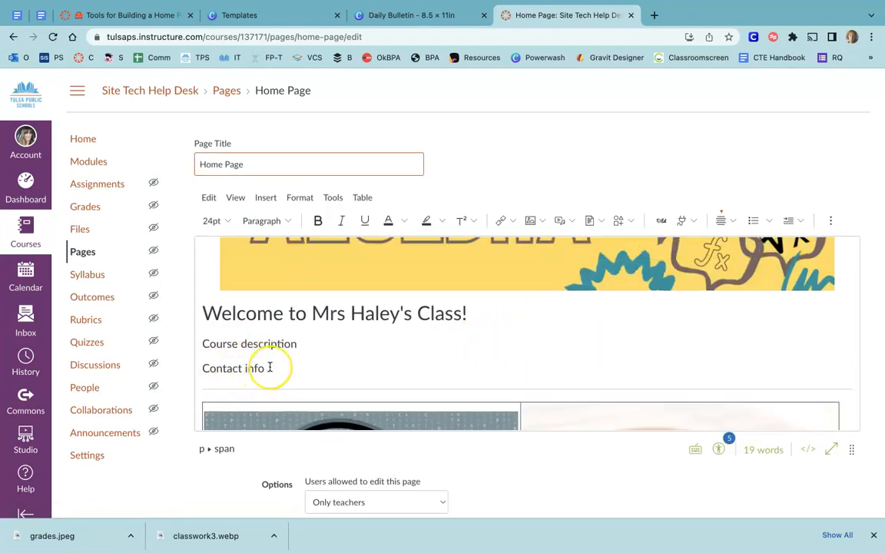
pyautogui.scroll(-3, 270, 368)
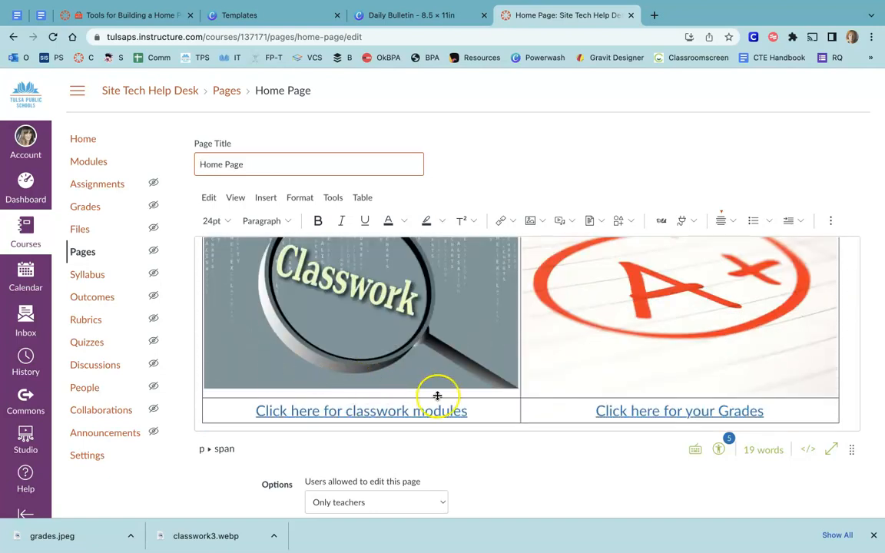
pyautogui.click(479, 409)
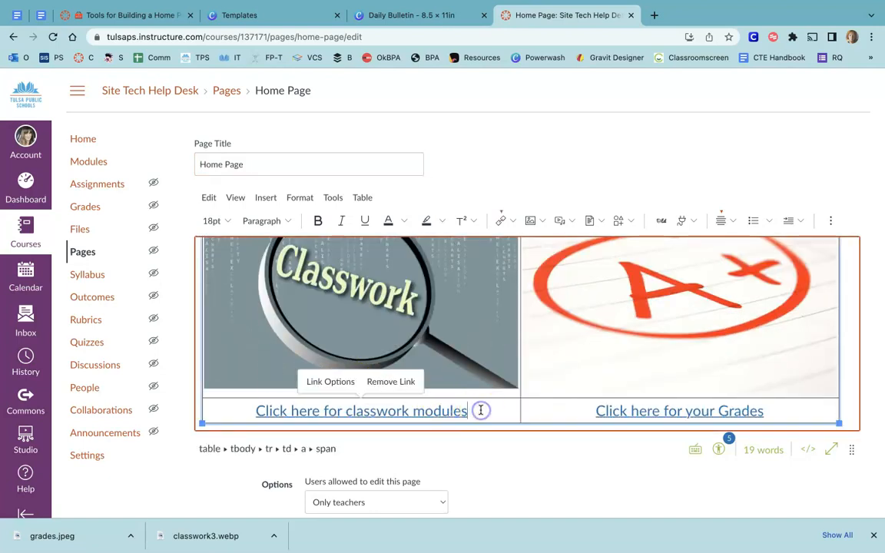
pyautogui.scroll(3, 520, 410)
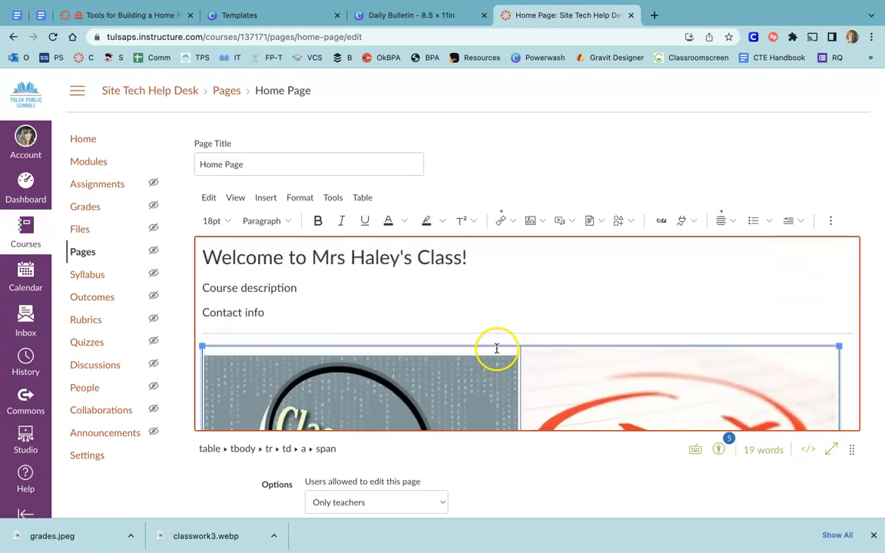
pyautogui.click(496, 349)
pyautogui.click(511, 326)
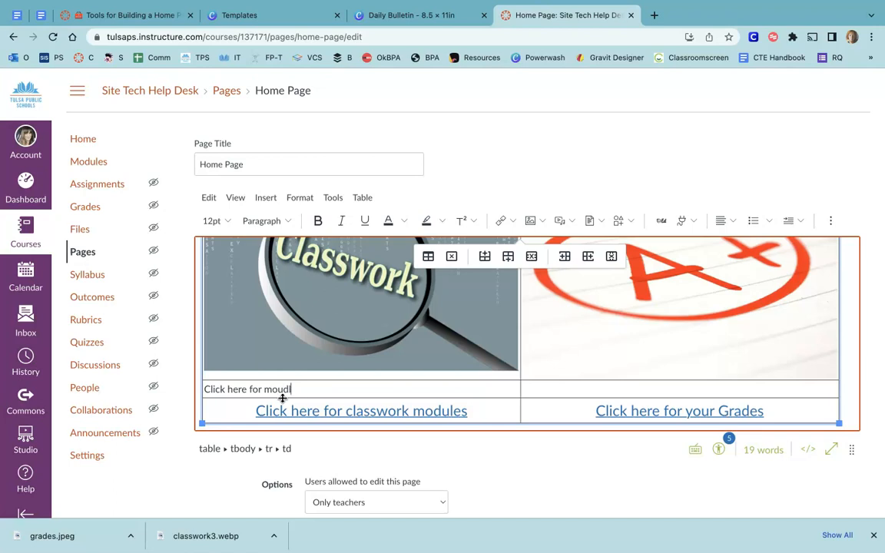
# - Enter "Click here for Unit 1" in the new row's cell beneath the classwork image and select the text
pyautogui.moveTo(282, 398); pyautogui.dragTo(306, 389)
pyautogui.moveTo(307, 389); pyautogui.dragTo(232, 388)
pyautogui.click(298, 390)
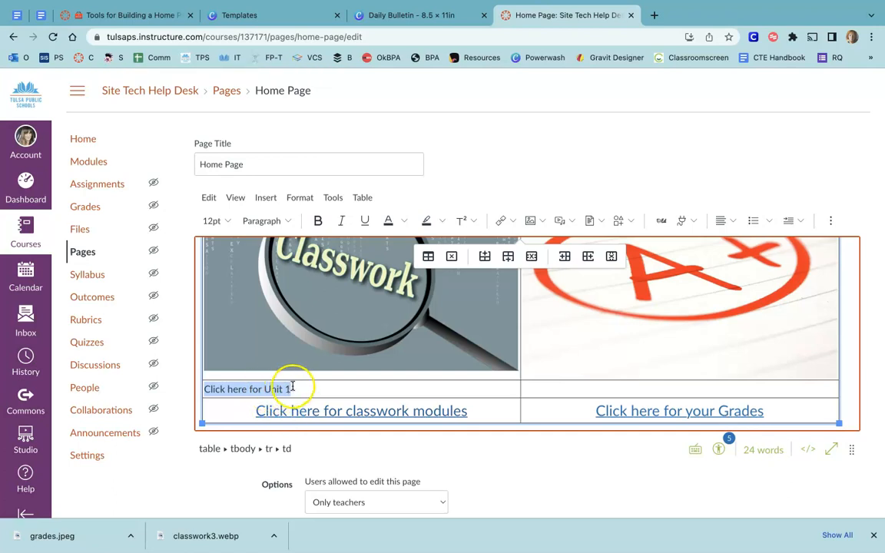
# - Turn "Click here for Unit 1" into a course link to the Daily Bulletin module
pyautogui.click(507, 222)
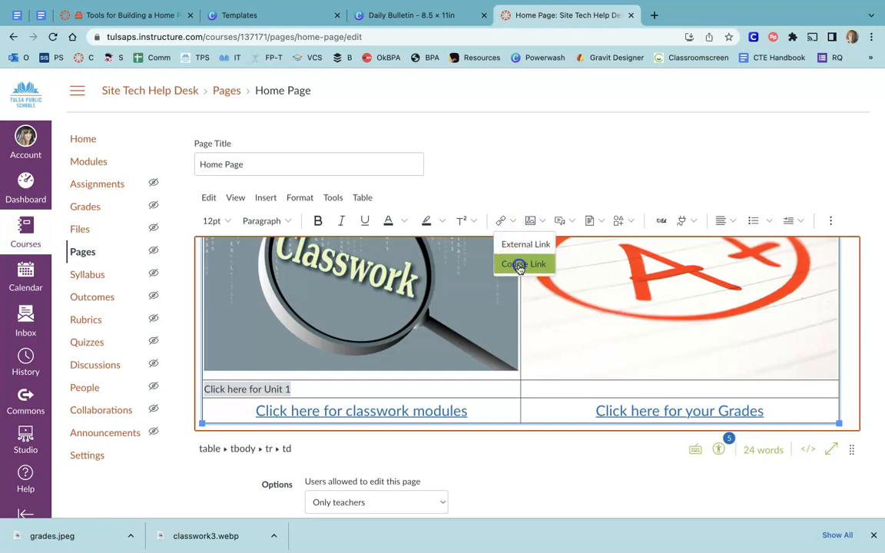
pyautogui.click(521, 266)
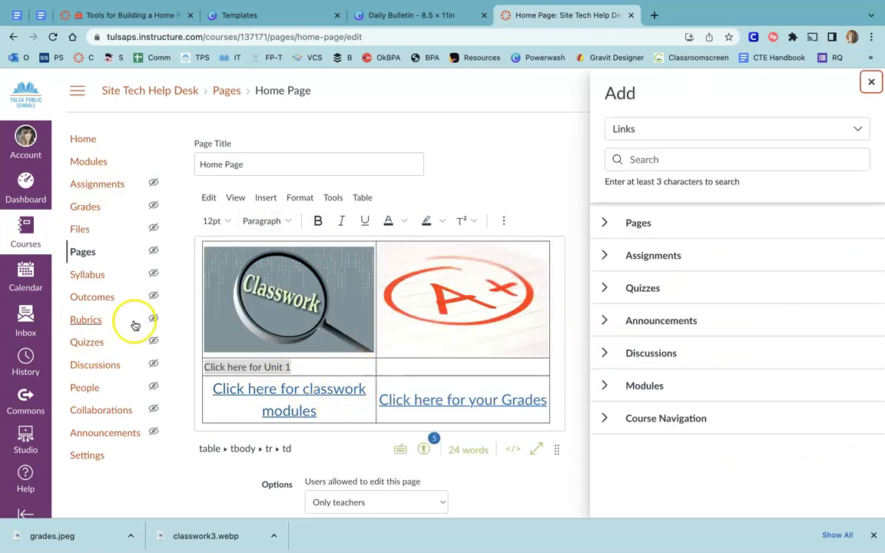
pyautogui.click(606, 387)
pyautogui.scroll(-1, 615, 348)
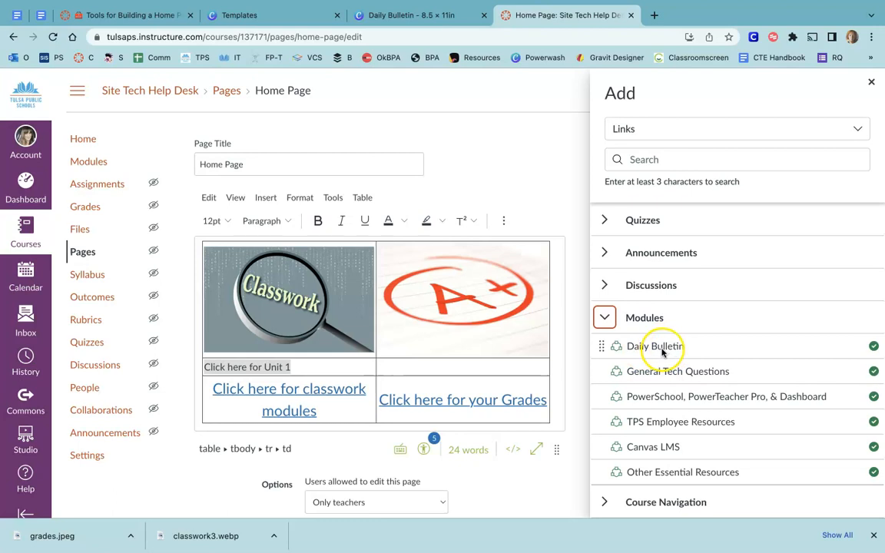
pyautogui.click(657, 346)
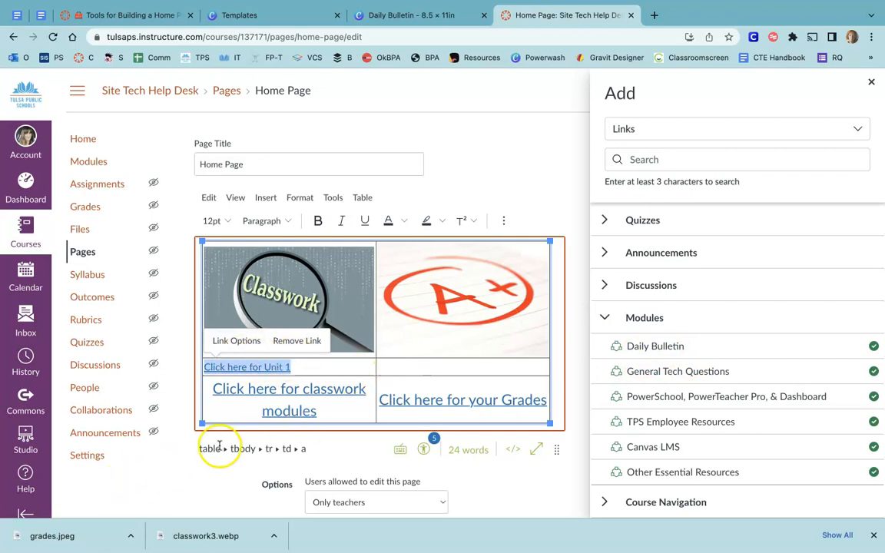
pyautogui.click(203, 464)
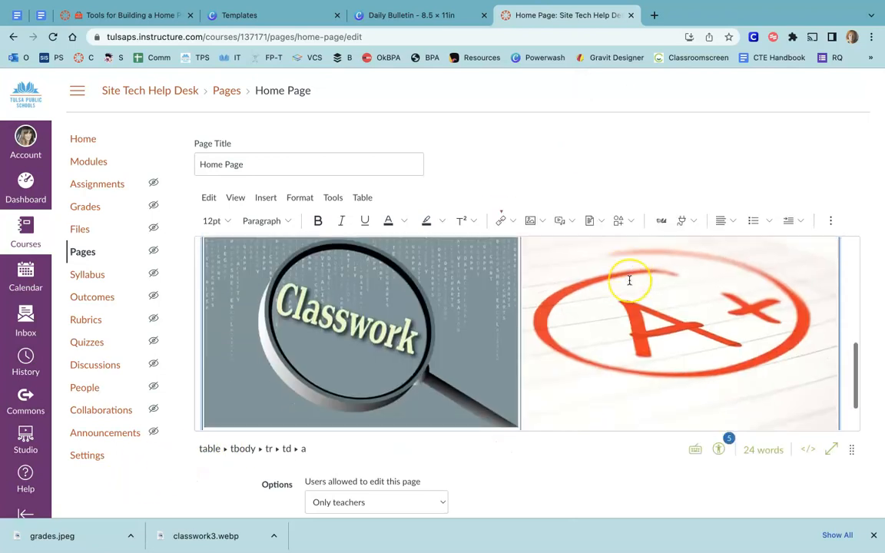
pyautogui.scroll(-2, 629, 281)
pyautogui.scroll(-2, 630, 281)
pyautogui.scroll(5, 577, 264)
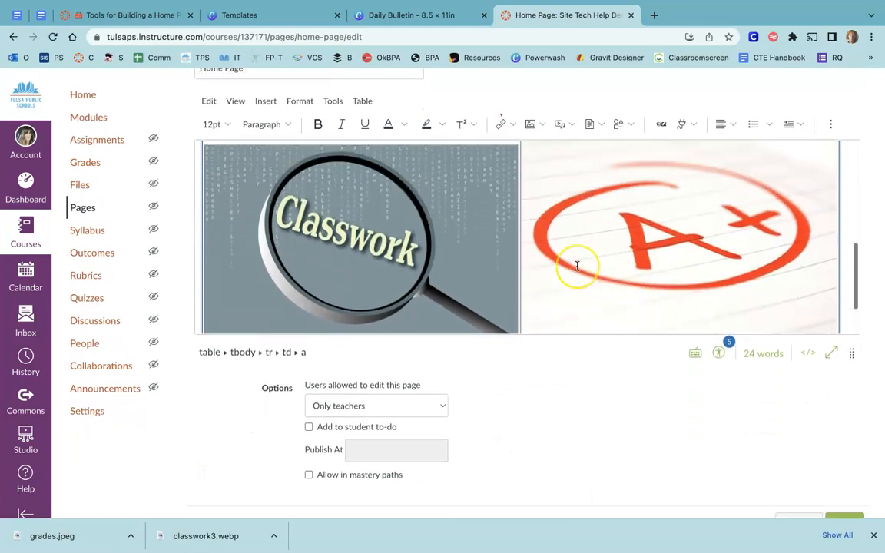
pyautogui.scroll(1, 577, 266)
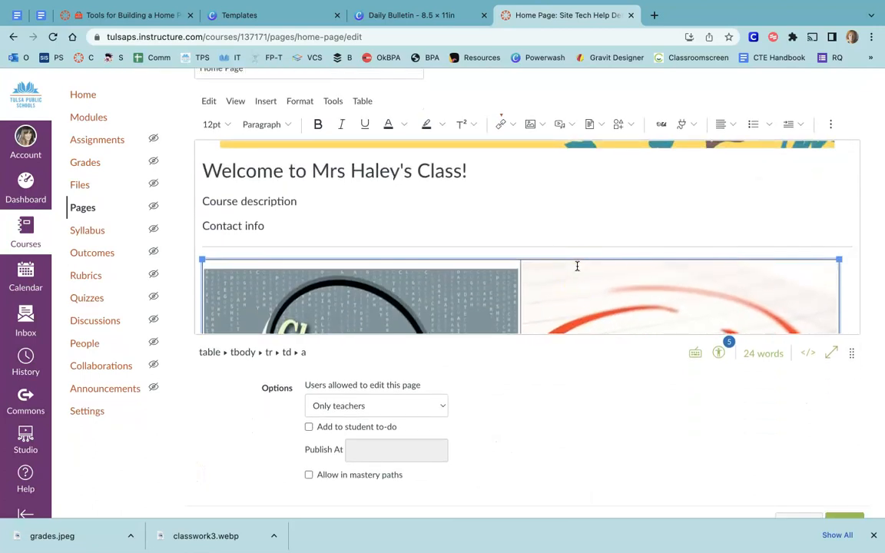